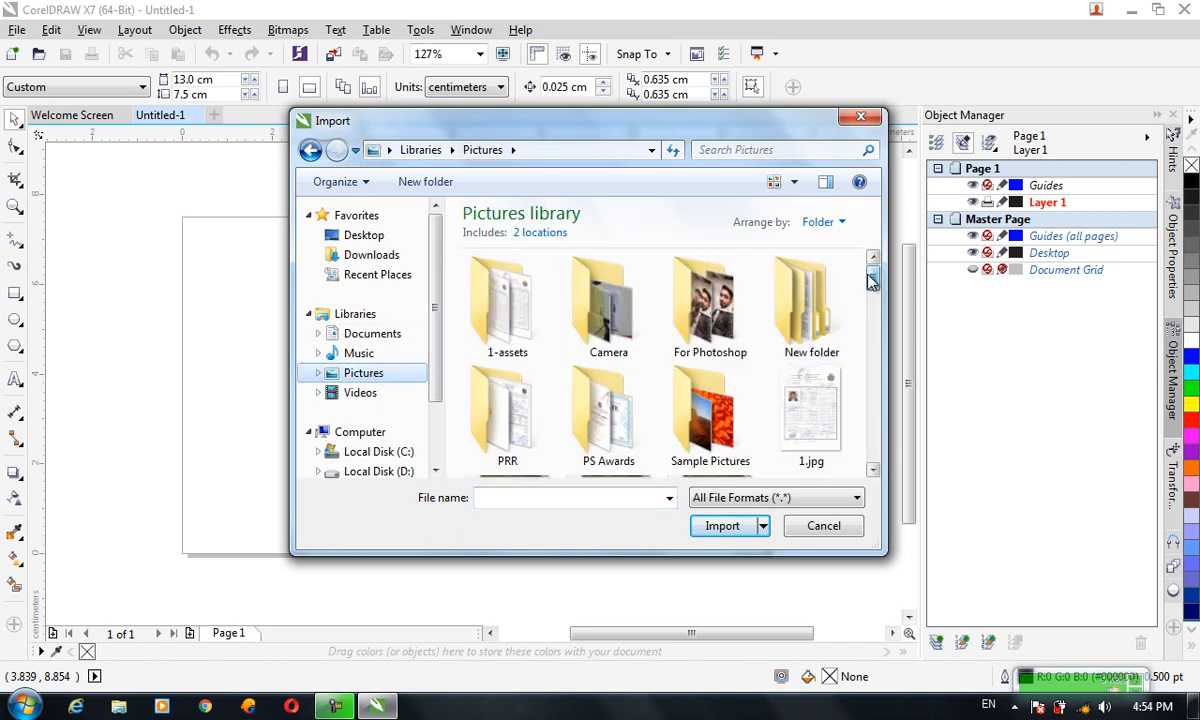
{"action": "scroll", "coordinate": [866, 280], "scroll_direction": "down", "scroll_amount": 6}
{"action": "scroll", "coordinate": [818, 398], "scroll_direction": "down", "scroll_amount": 3}
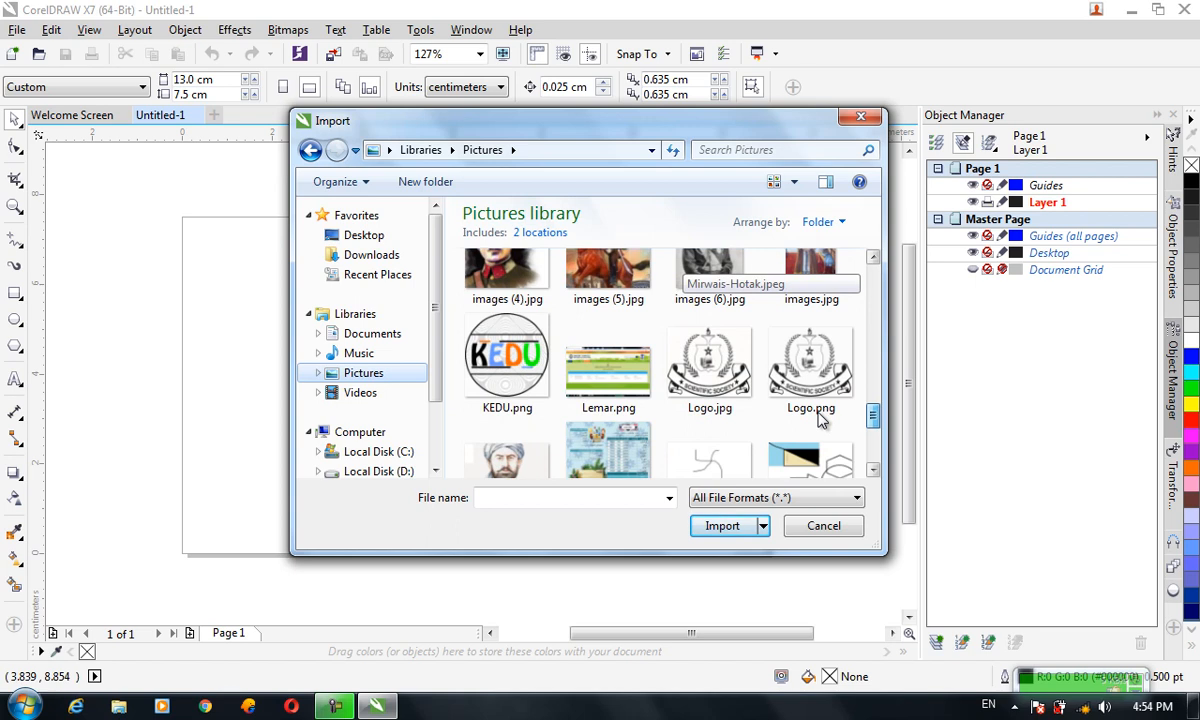
{"action": "scroll", "coordinate": [818, 418], "scroll_direction": "down", "scroll_amount": 3}
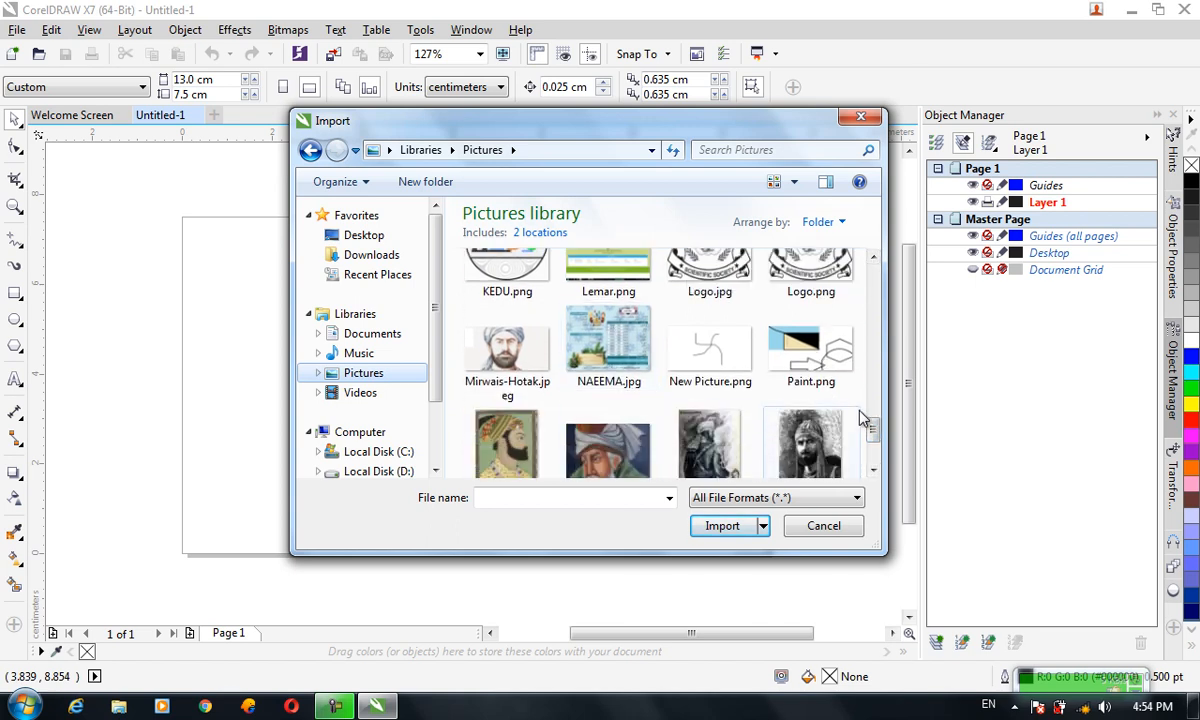
{"action": "left_click_drag", "start_coordinate": [872, 430], "coordinate": [805, 349]}
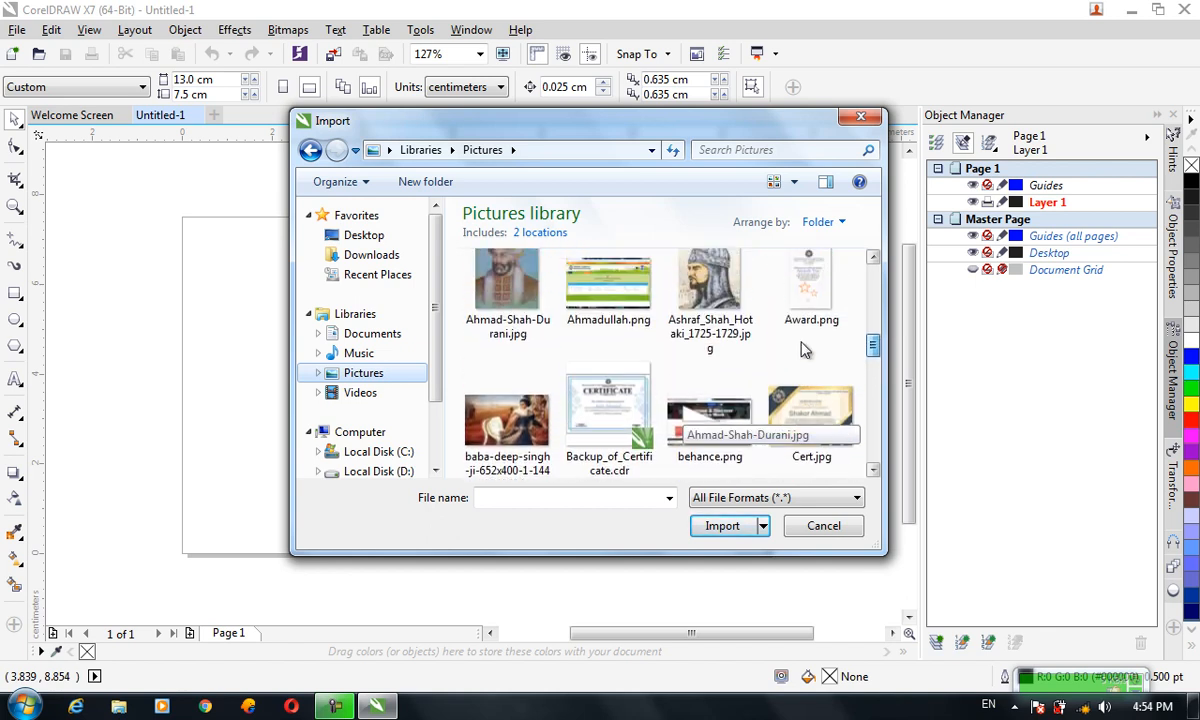
{"action": "double_click", "coordinate": [721, 424]}
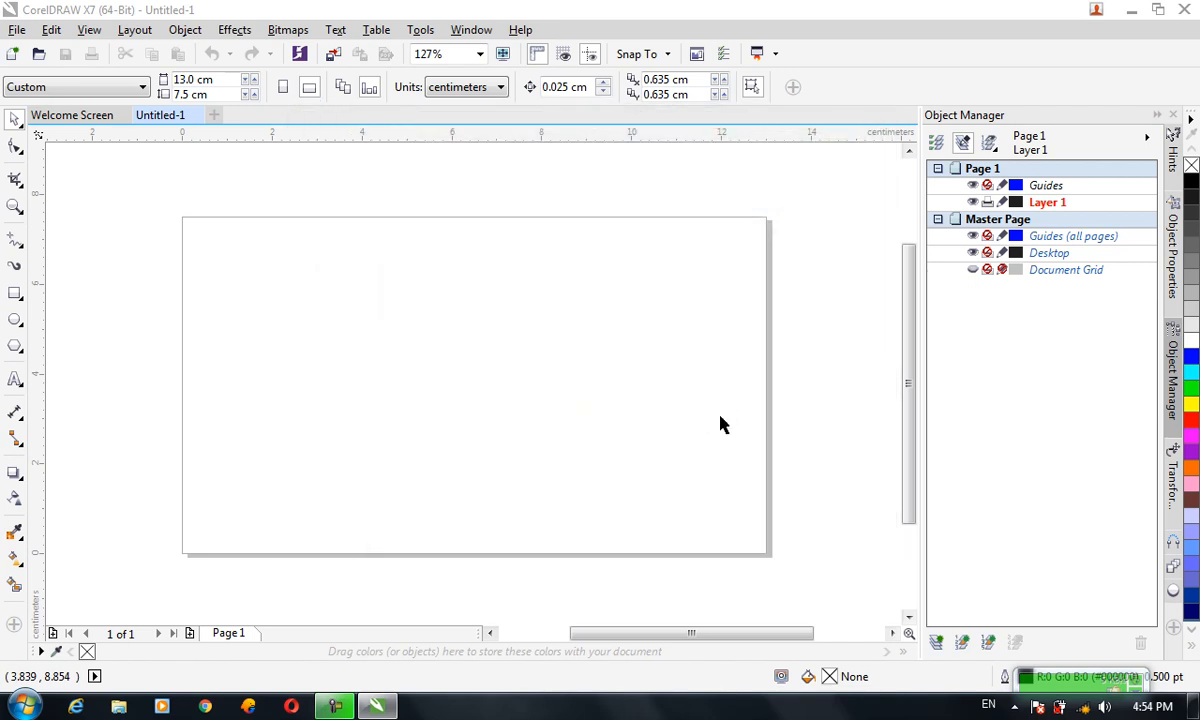
{"action": "left_click_drag", "start_coordinate": [215, 228], "coordinate": [823, 553]}
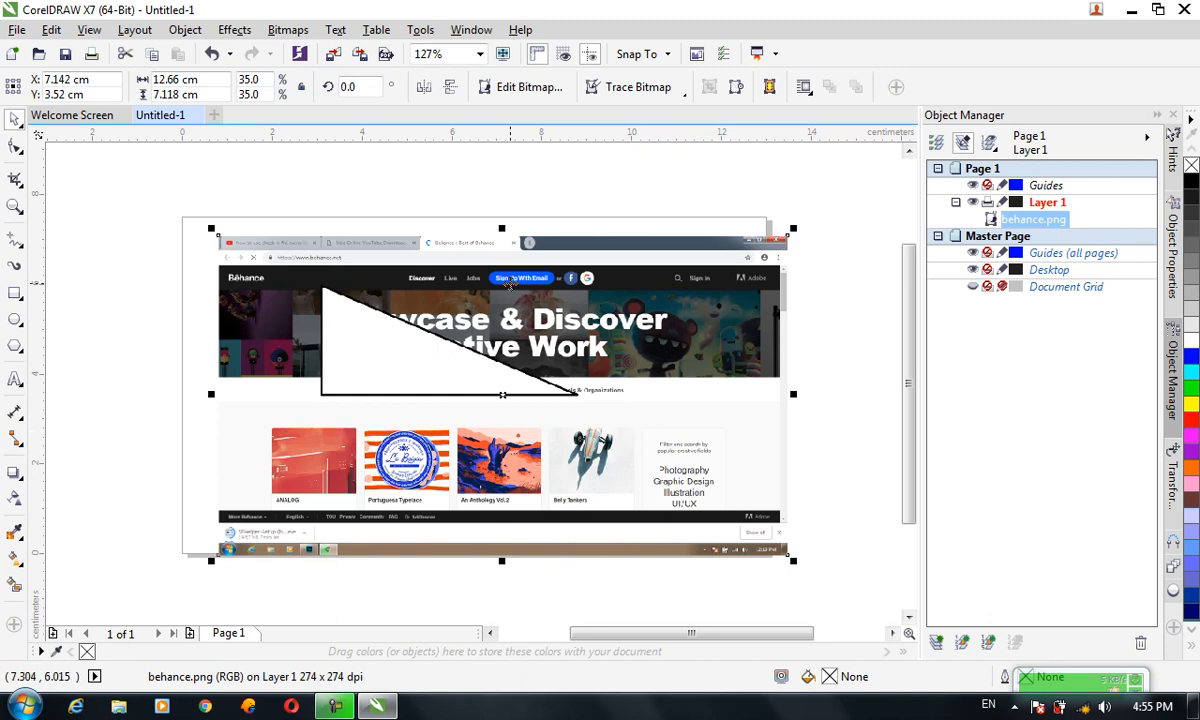
{"action": "key", "text": "Delete"}
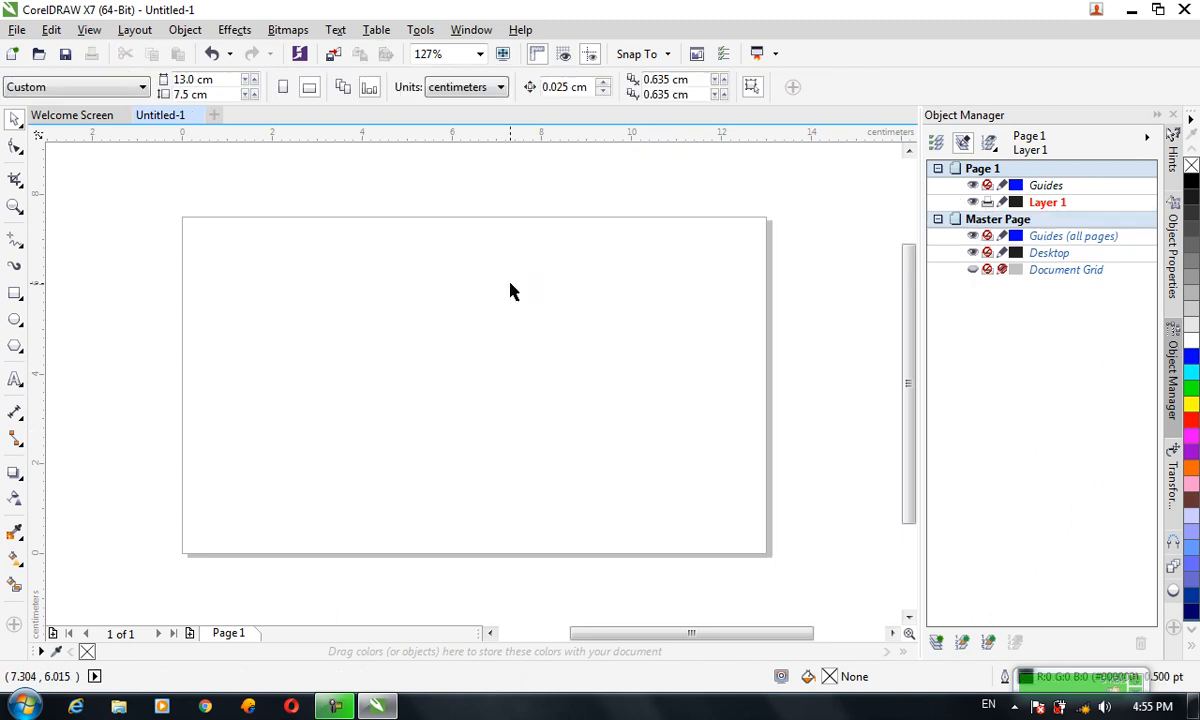
Import 20900629.jpg from the Pictures library and place it on the page at about 8.1 × 6.1 cm
{"action": "key", "text": "ctrl+i"}
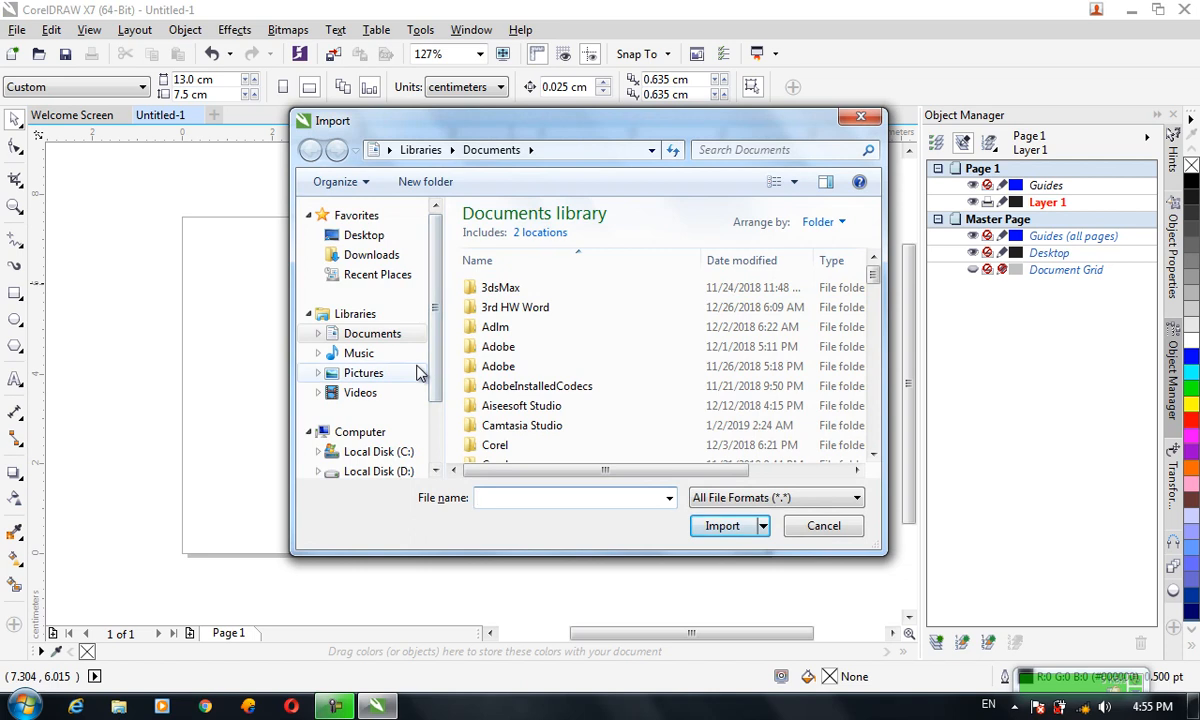
{"action": "left_click", "coordinate": [418, 371]}
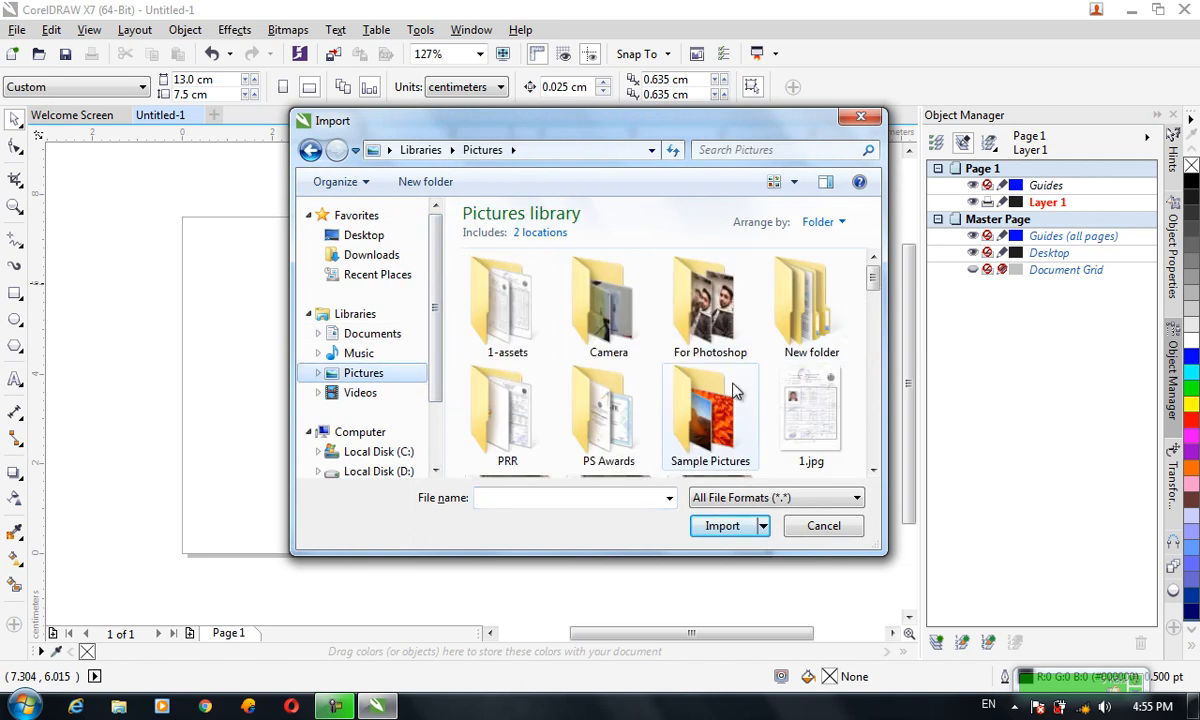
{"action": "scroll", "coordinate": [815, 240], "scroll_direction": "down", "scroll_amount": 4}
{"action": "double_click", "coordinate": [805, 370]}
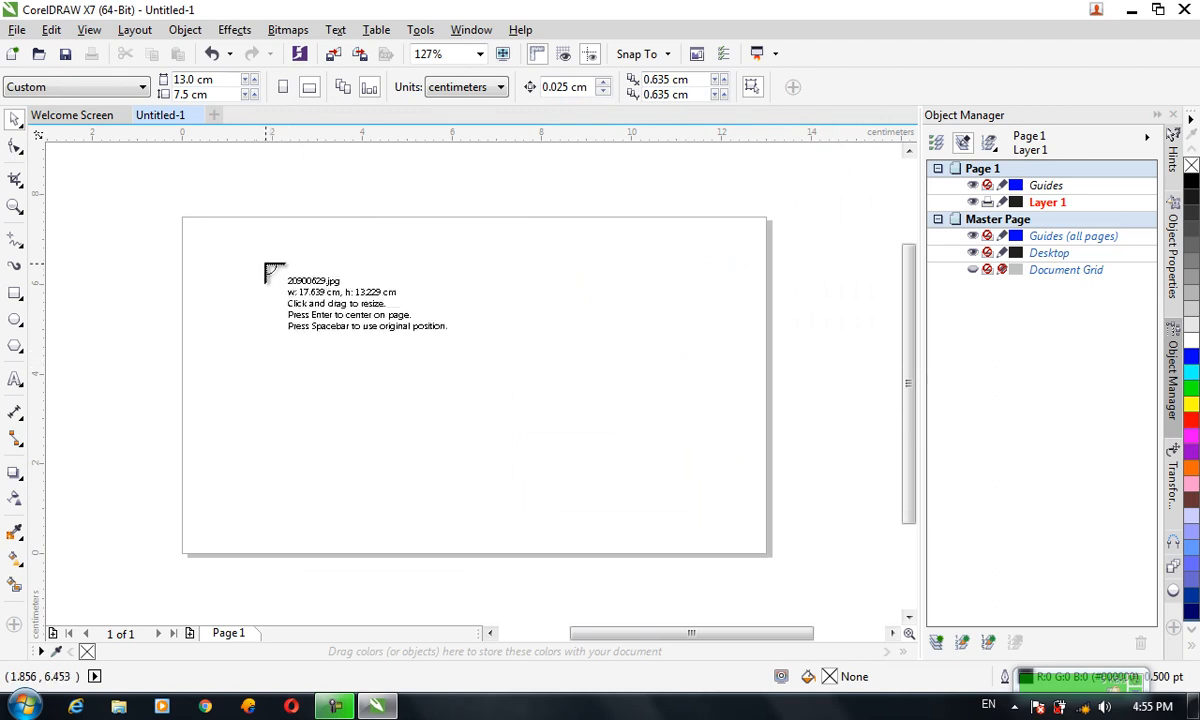
{"action": "left_click_drag", "start_coordinate": [263, 255], "coordinate": [850, 527]}
{"action": "left_click_drag", "start_coordinate": [492, 403], "coordinate": [626, 333]}
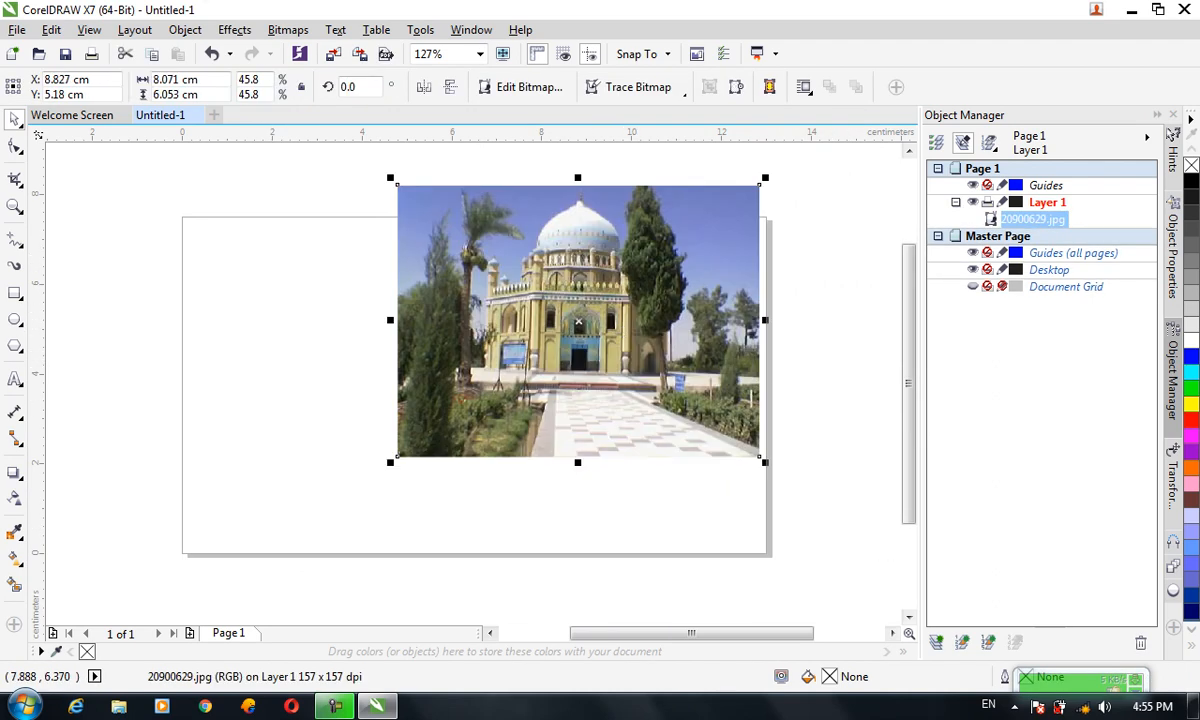
Draw two overlapping rectangles beside the photo, about 3.1 × 4.1 cm and 4.2 × 3.9 cm
{"action": "left_click", "coordinate": [285, 31]}
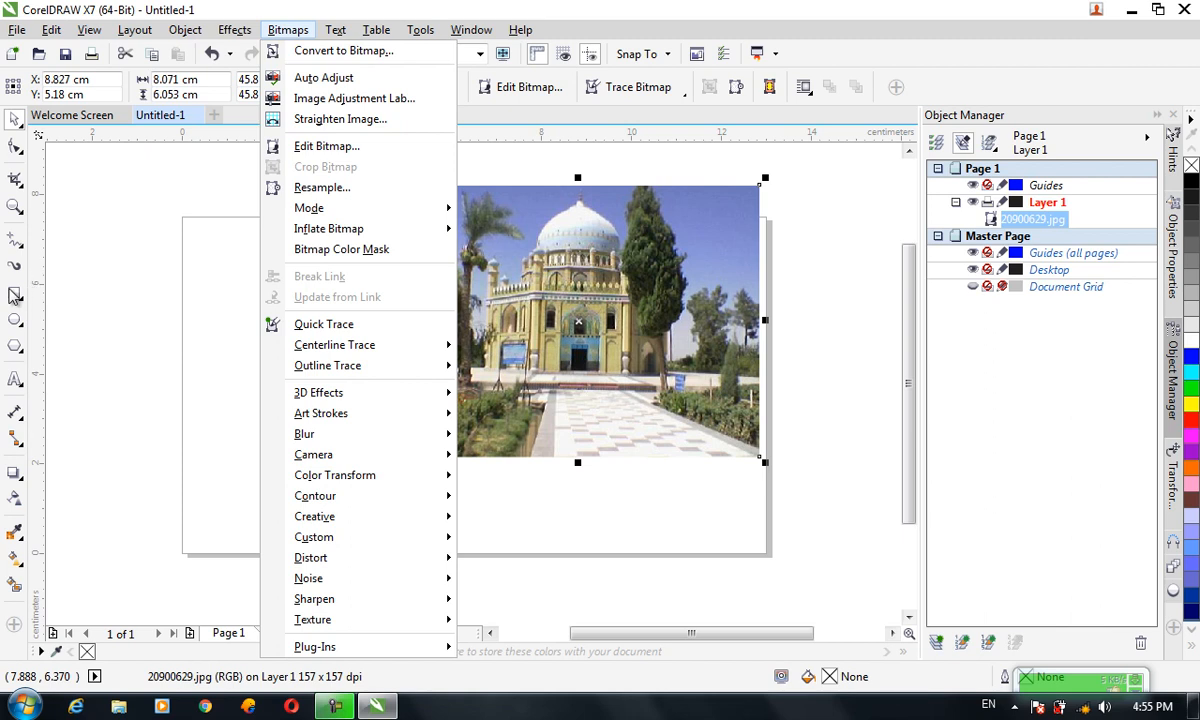
{"action": "left_click", "coordinate": [14, 295]}
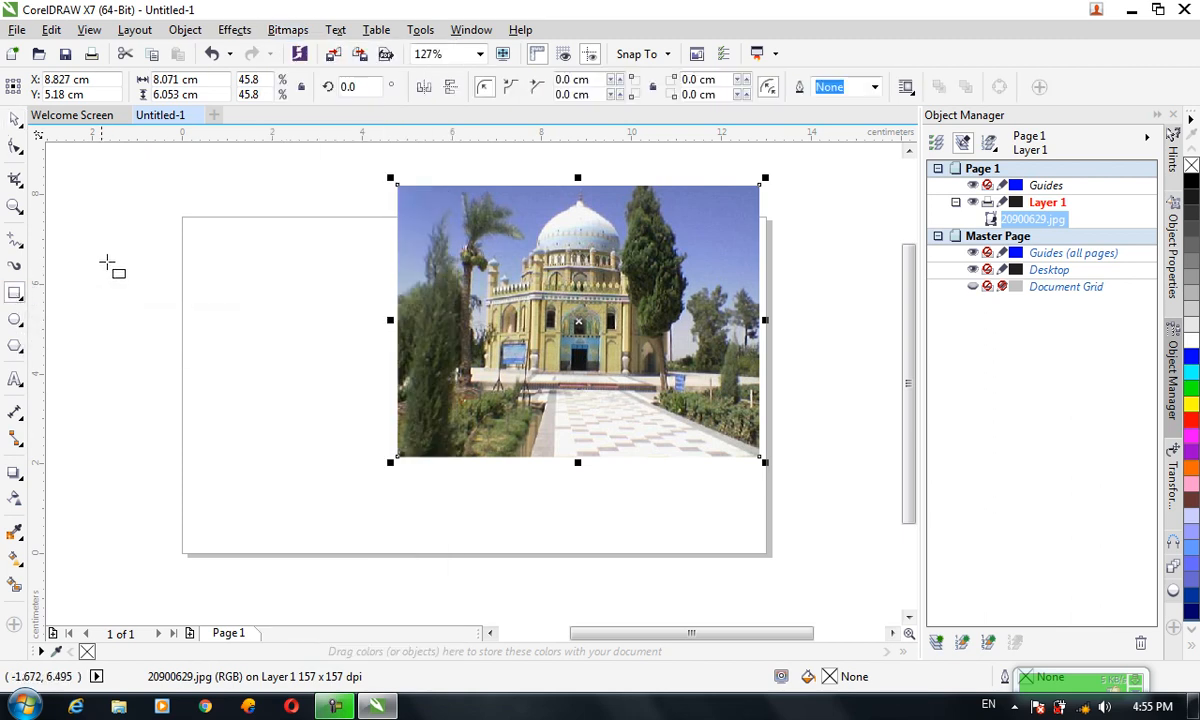
{"action": "left_click_drag", "start_coordinate": [83, 223], "coordinate": [222, 405]}
{"action": "left_click_drag", "start_coordinate": [284, 477], "coordinate": [97, 301]}
{"action": "left_click", "coordinate": [14, 118]}
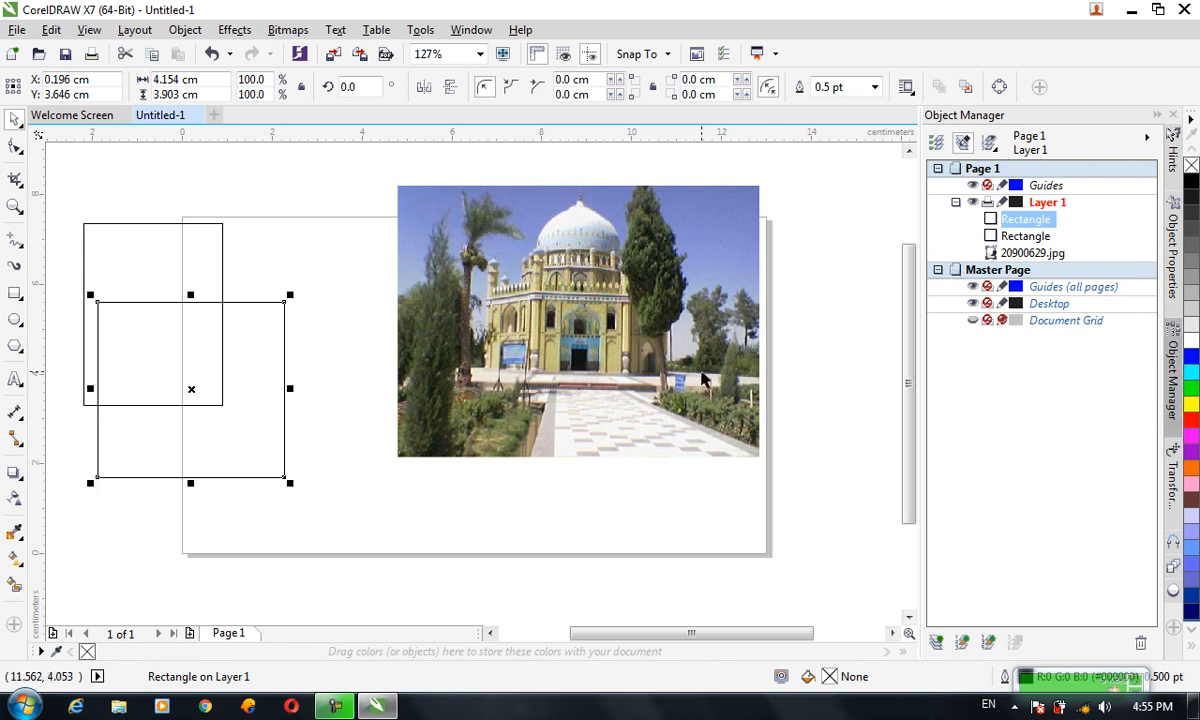
Apply a fountain fill to the second rectangle and move it lower onto the page
{"action": "key", "text": "F12"}
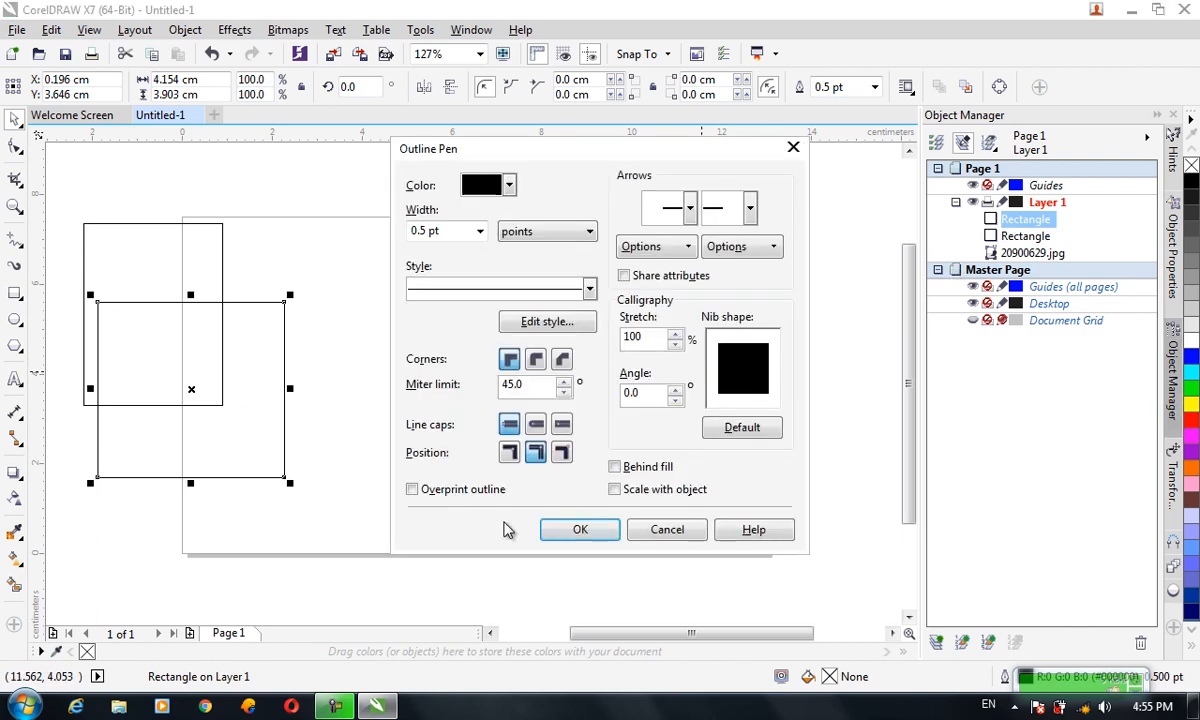
{"action": "left_click", "coordinate": [686, 530]}
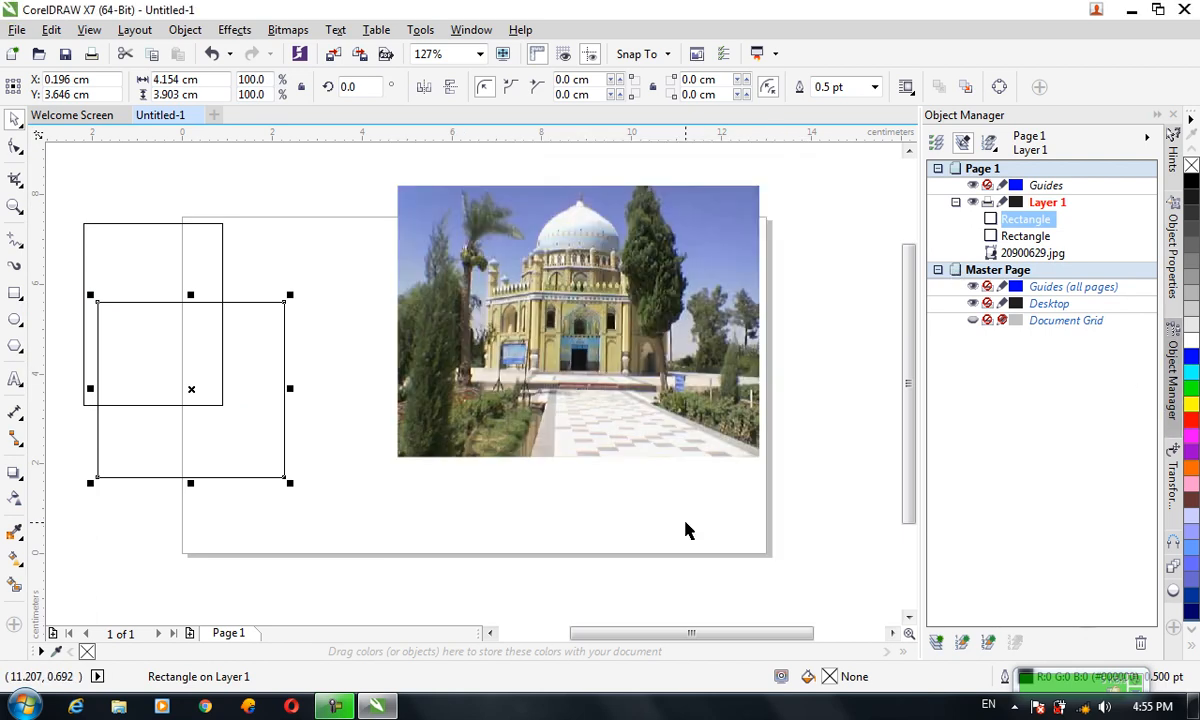
{"action": "key", "text": "F11"}
{"action": "left_click", "coordinate": [1158, 396]}
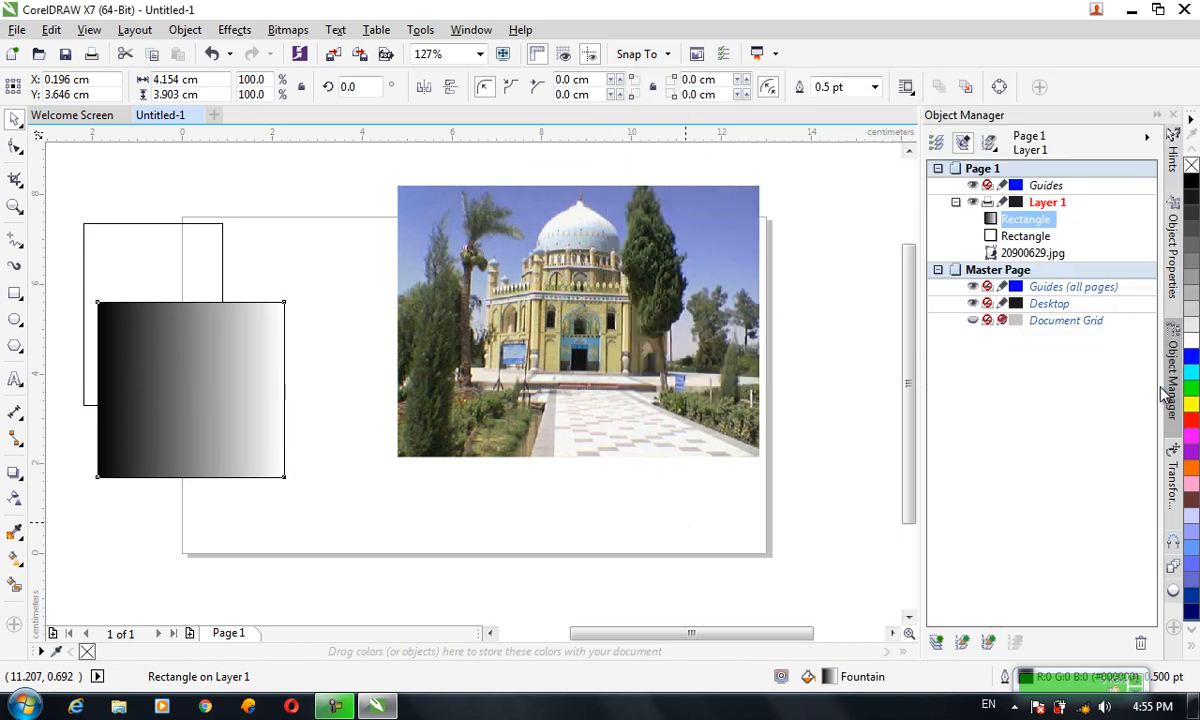
{"action": "left_click_drag", "start_coordinate": [240, 356], "coordinate": [328, 441]}
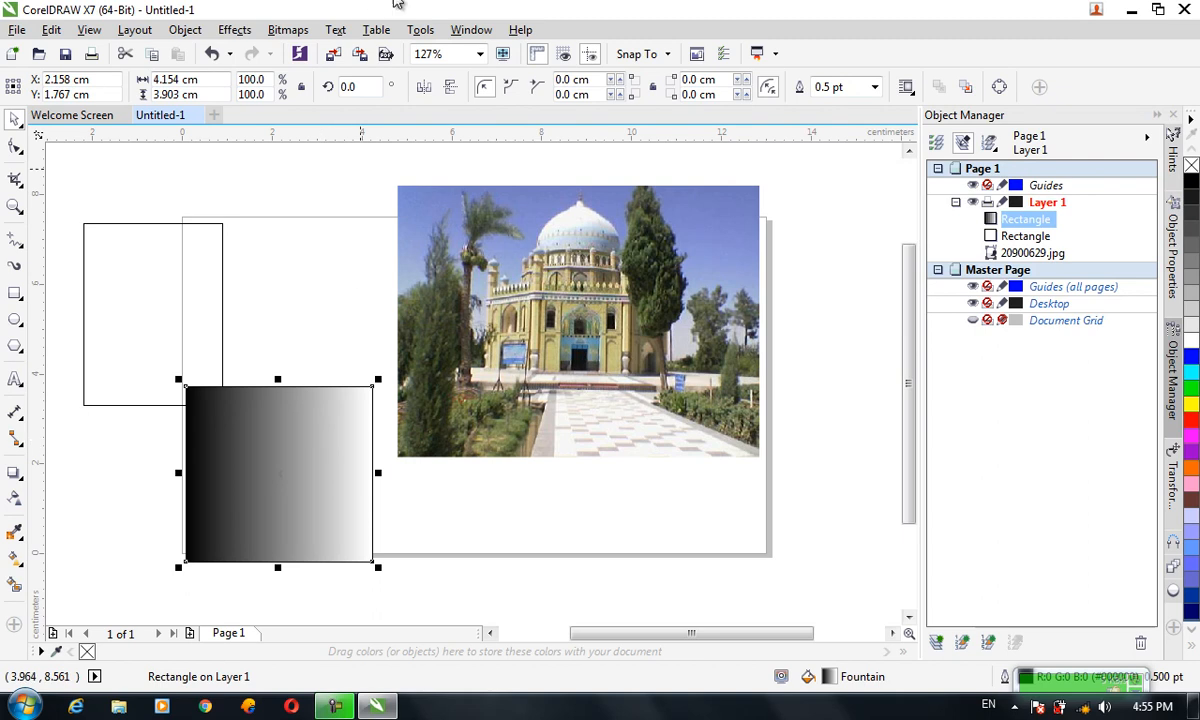
Convert the gradient-filled rectangle to a 300 dpi RGB bitmap
{"action": "left_click", "coordinate": [287, 30]}
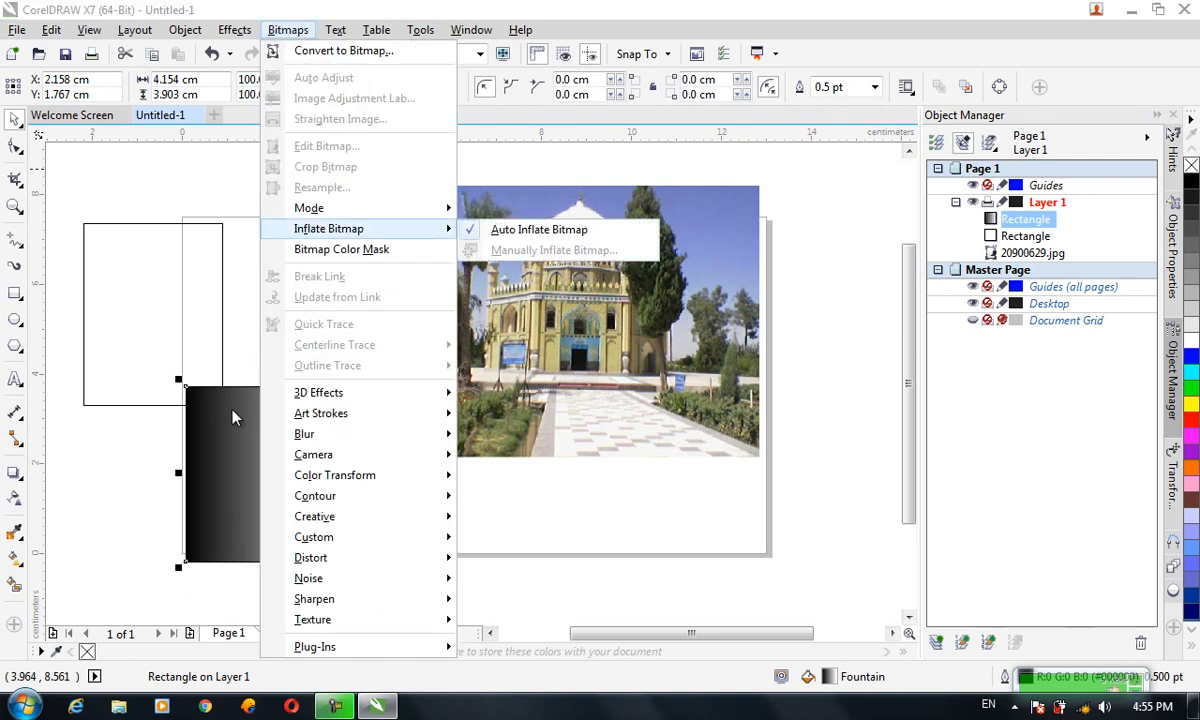
{"action": "left_click", "coordinate": [218, 382]}
{"action": "left_click", "coordinate": [292, 30]}
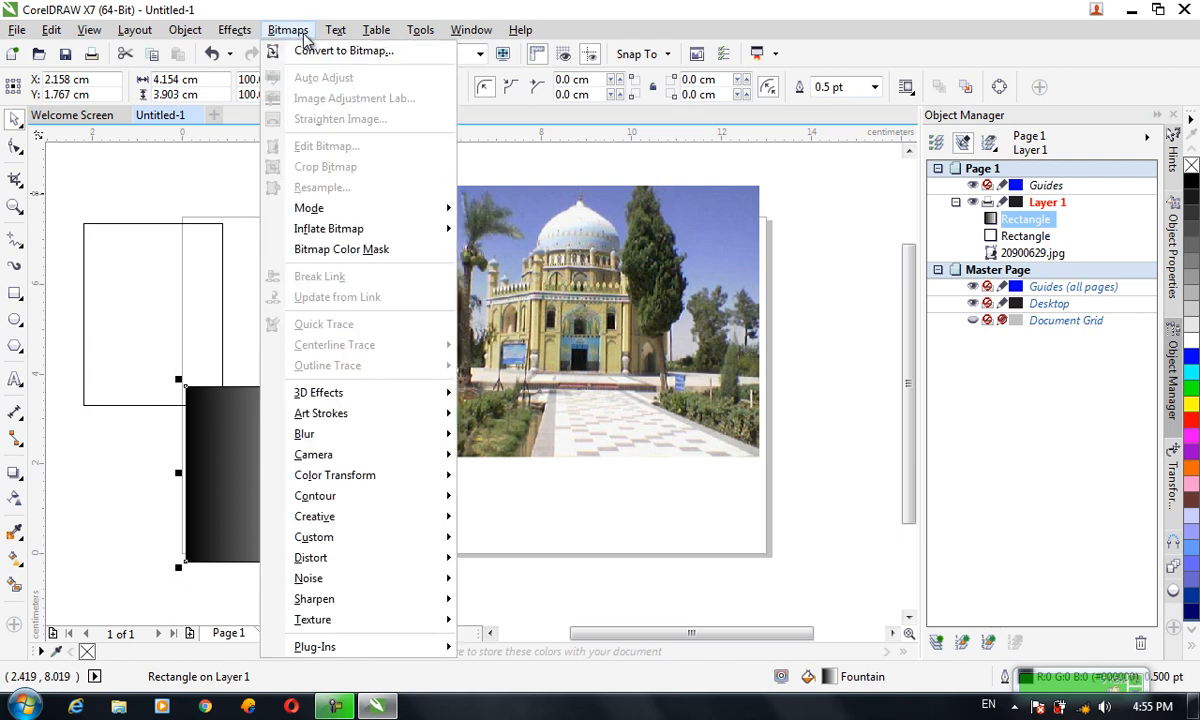
{"action": "left_click", "coordinate": [300, 52]}
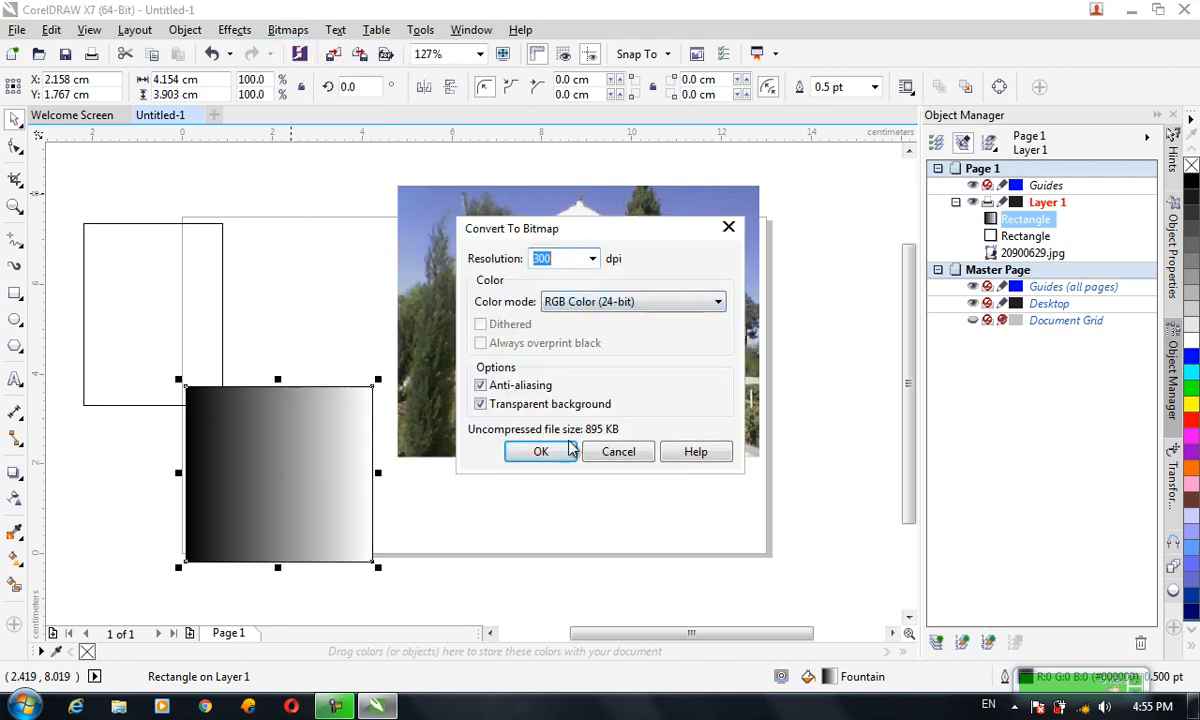
{"action": "left_click", "coordinate": [538, 451]}
Delete the converted gradient bitmap
{"action": "left_click_drag", "start_coordinate": [324, 445], "coordinate": [316, 335]}
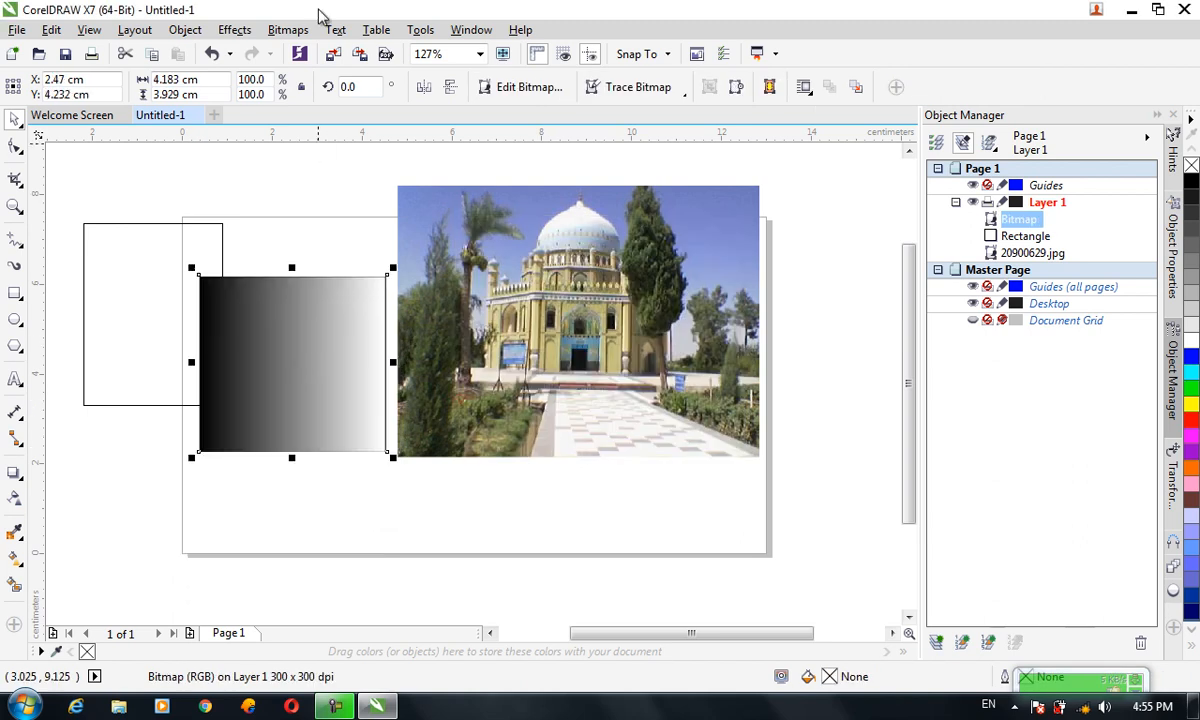
{"action": "left_click", "coordinate": [288, 29]}
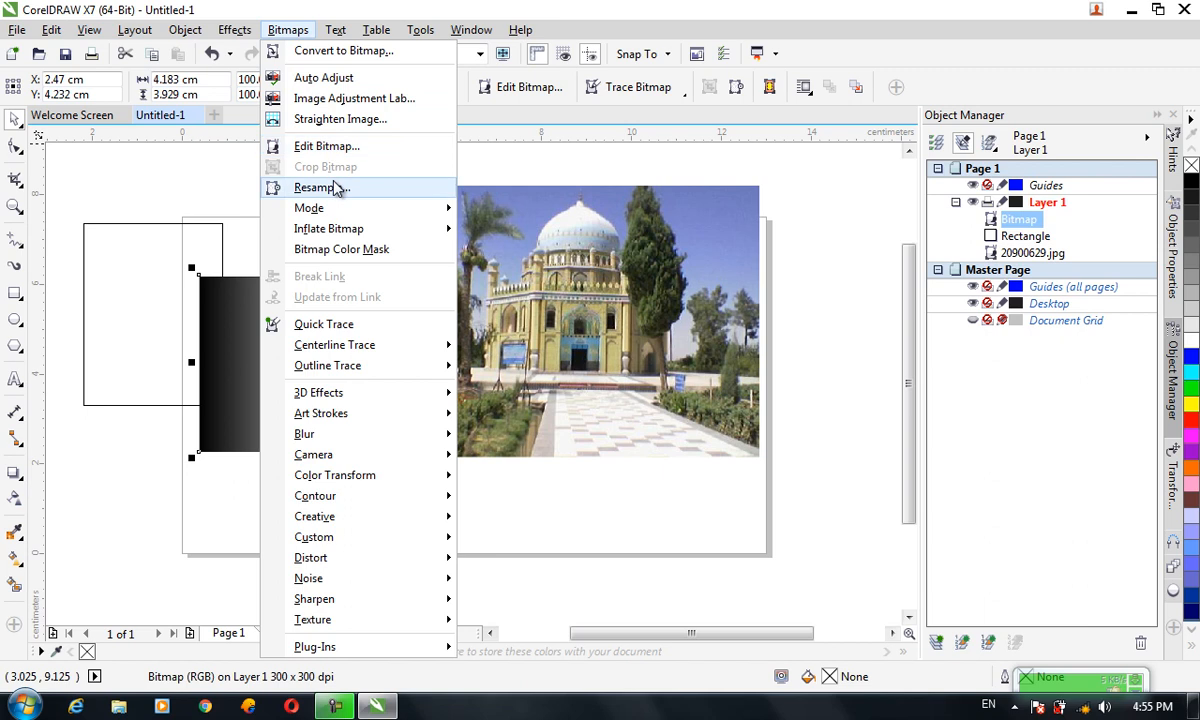
{"action": "left_click", "coordinate": [231, 323]}
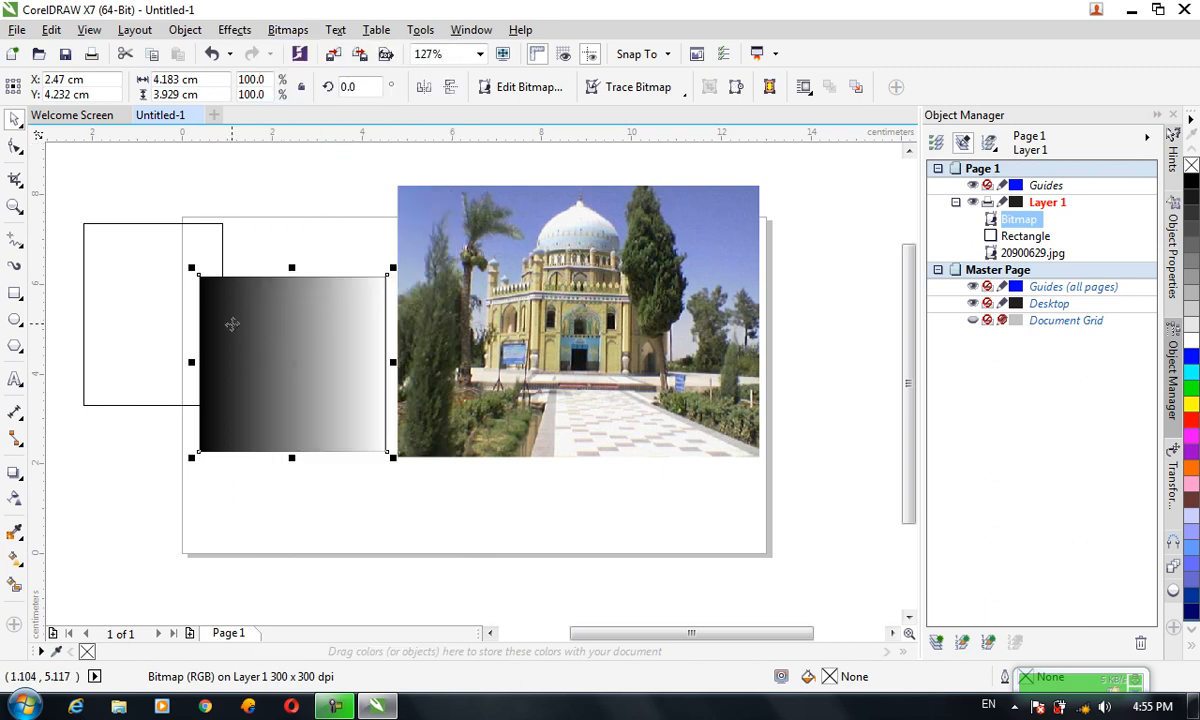
{"action": "key", "text": "Delete"}
Nudge the photo slightly left and down, then apply Auto Adjust to it
{"action": "left_click", "coordinate": [528, 294]}
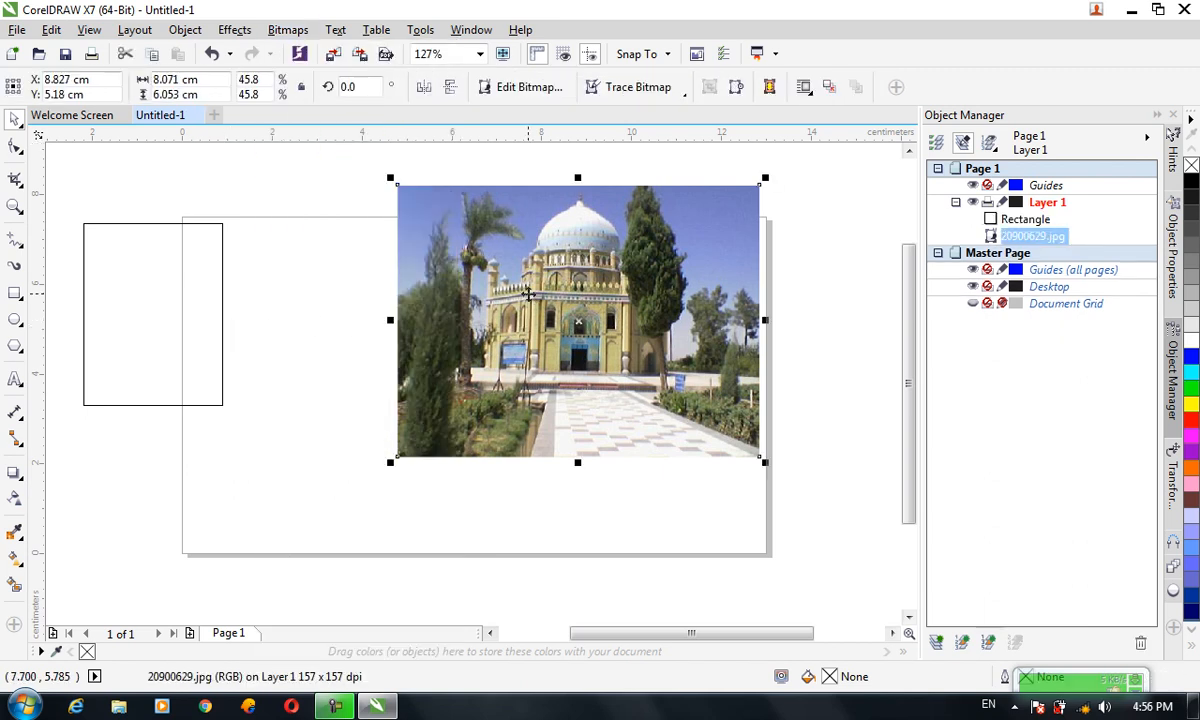
{"action": "left_click_drag", "start_coordinate": [528, 294], "coordinate": [498, 304]}
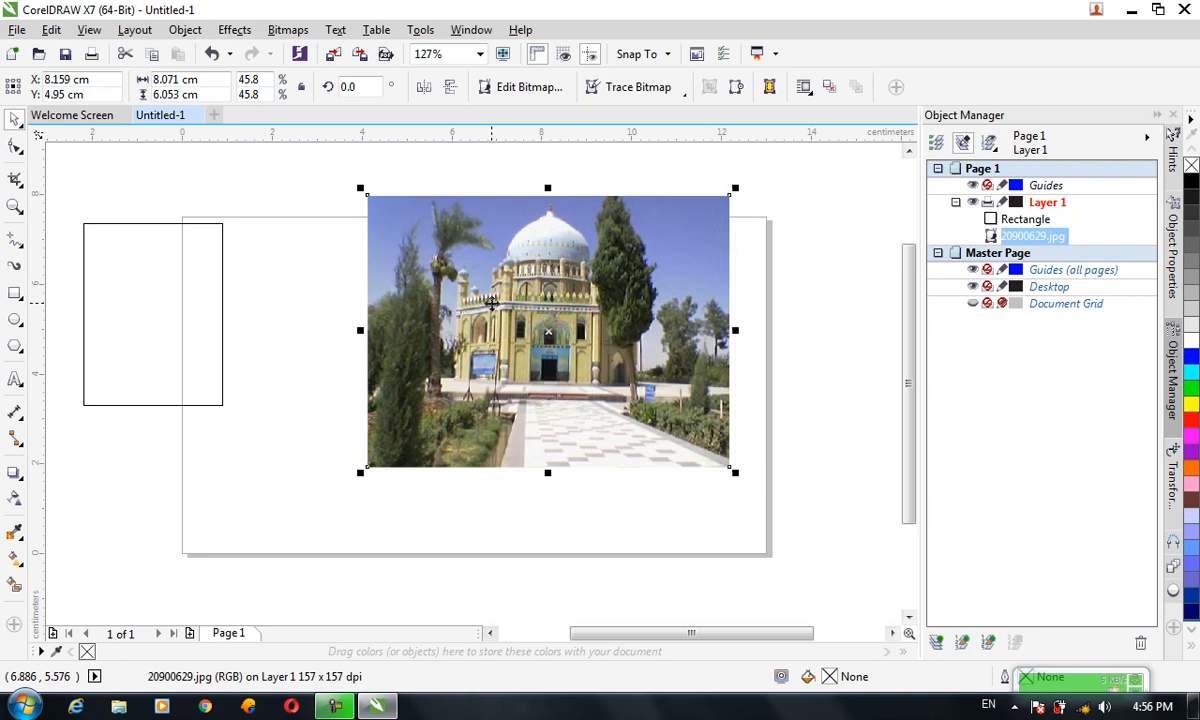
{"action": "left_click", "coordinate": [290, 30]}
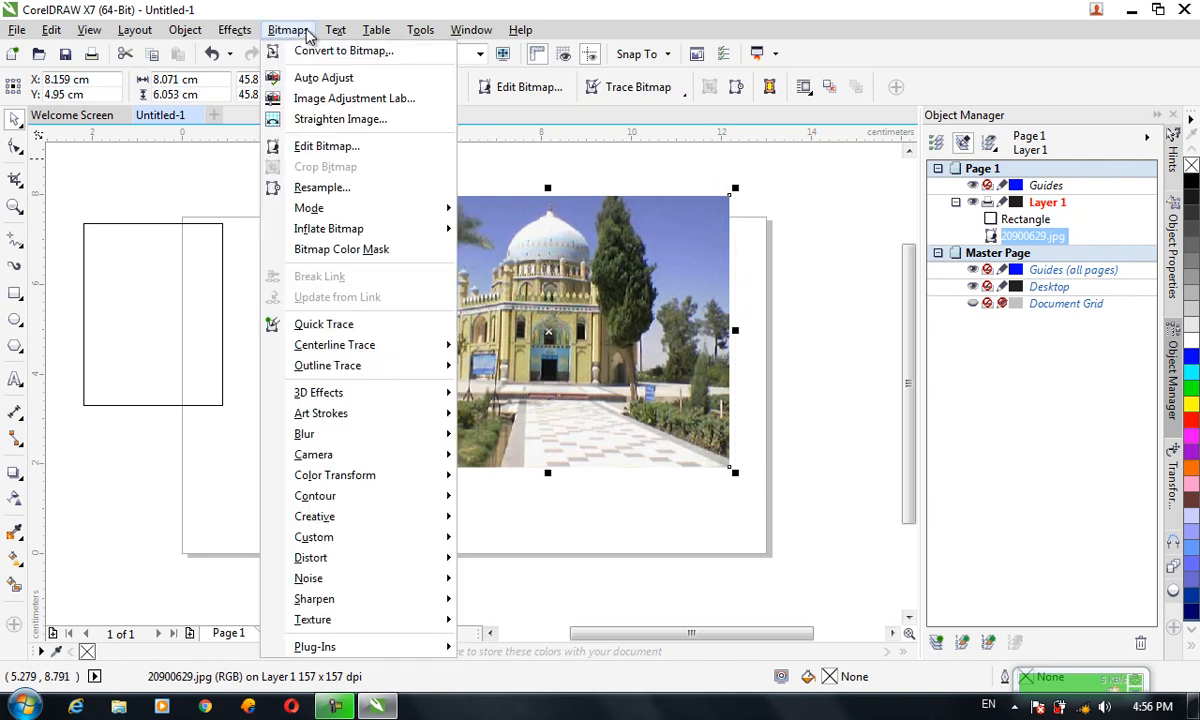
{"action": "left_click", "coordinate": [330, 78]}
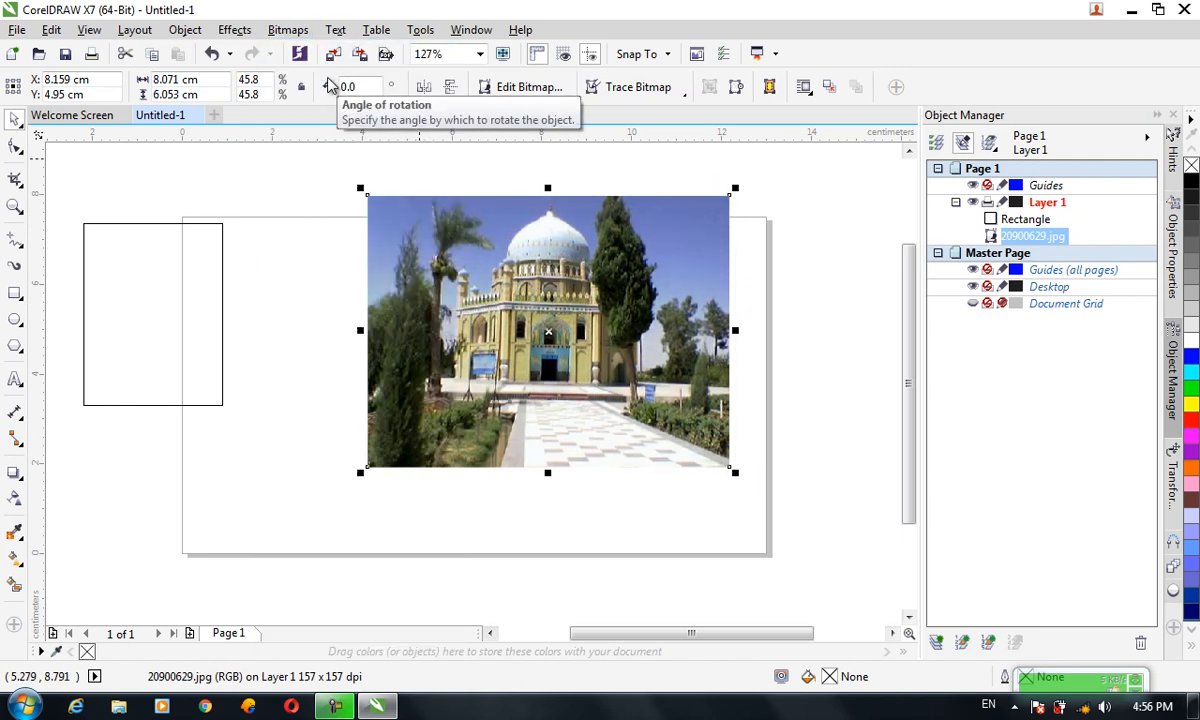
Open the Image Adjustment Lab for the photo and set its temperature to 3,490
{"action": "left_click", "coordinate": [290, 30]}
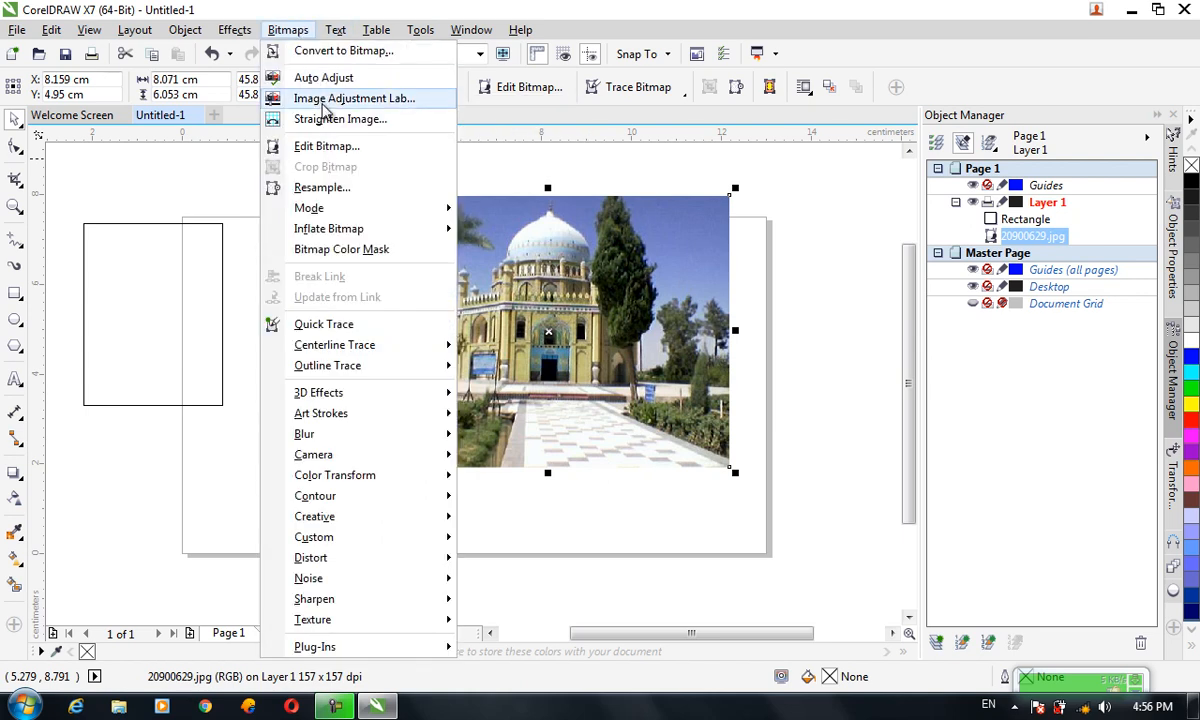
{"action": "left_click", "coordinate": [325, 99]}
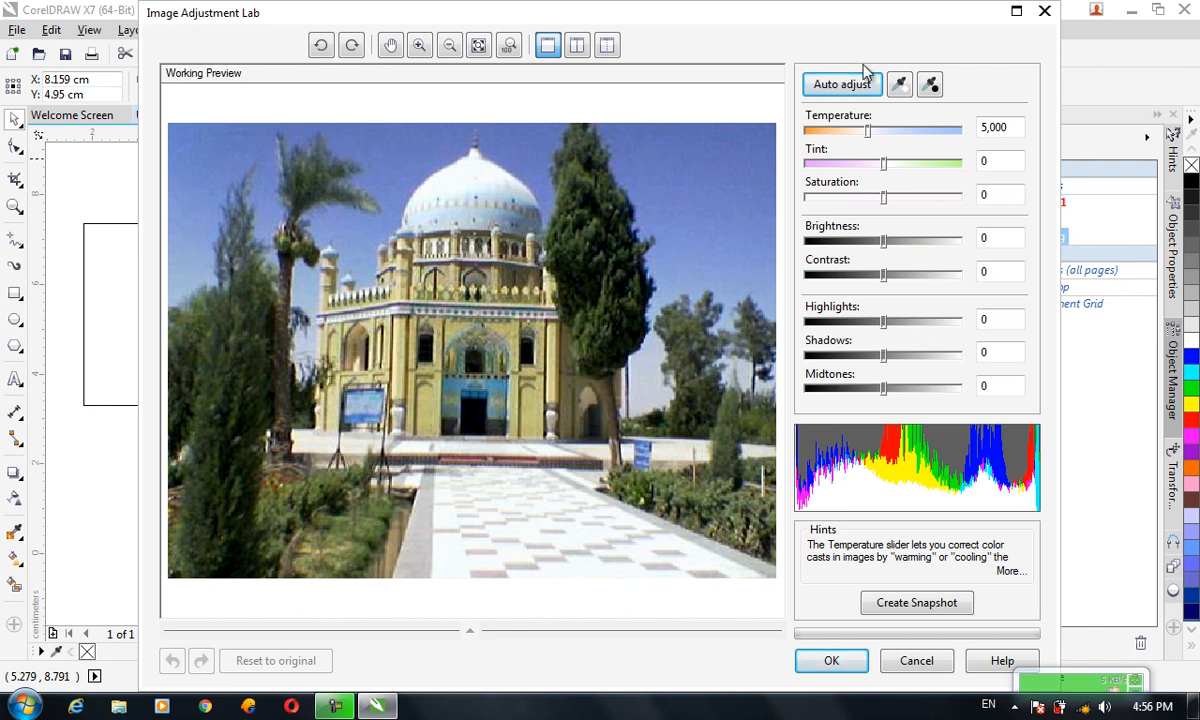
{"action": "left_click", "coordinate": [868, 132]}
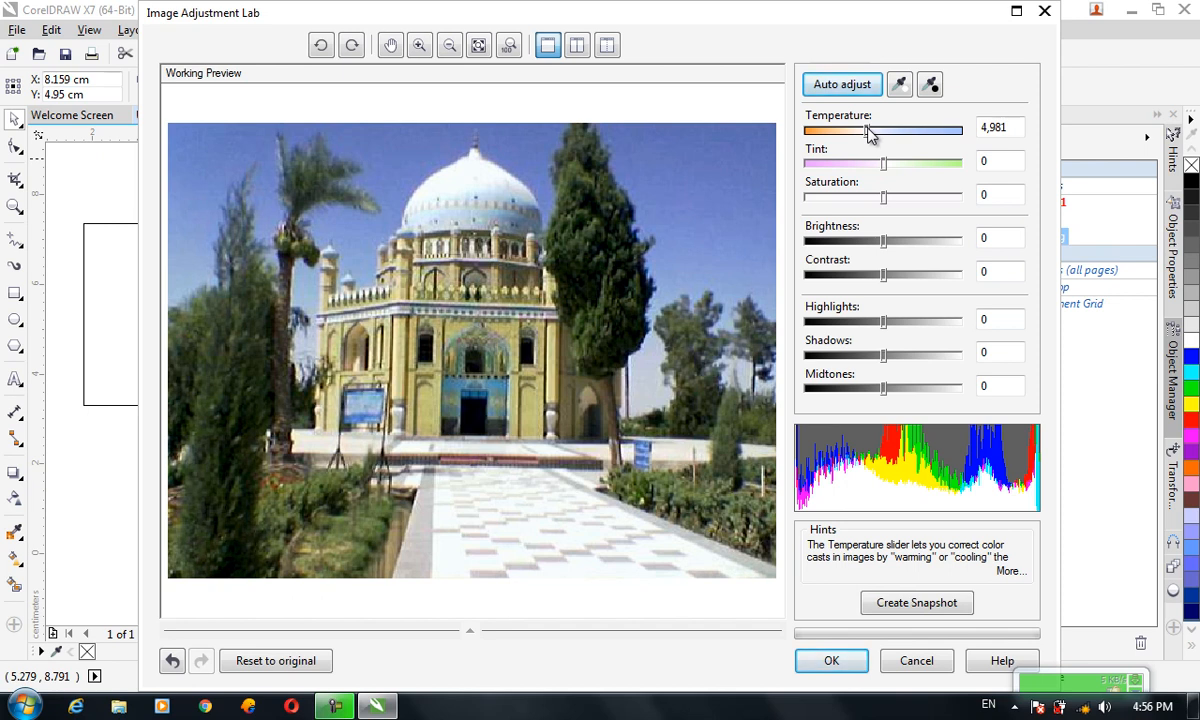
{"action": "left_click_drag", "start_coordinate": [870, 135], "coordinate": [956, 137]}
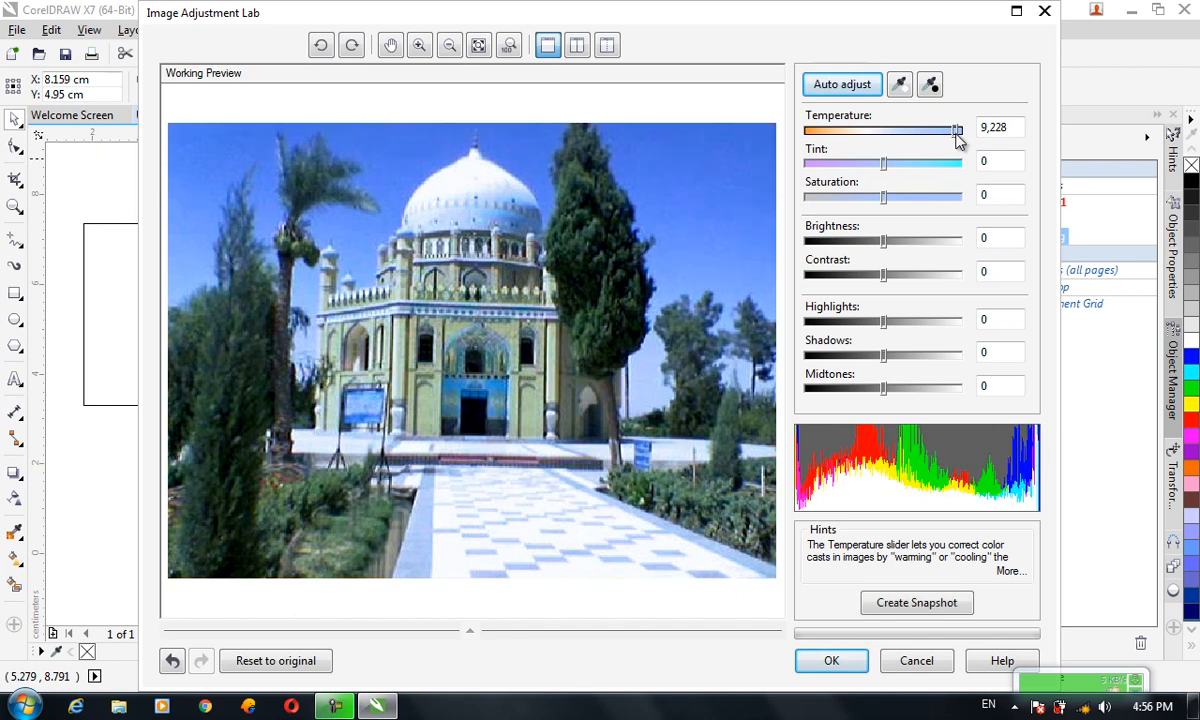
{"action": "left_click_drag", "start_coordinate": [953, 138], "coordinate": [830, 158]}
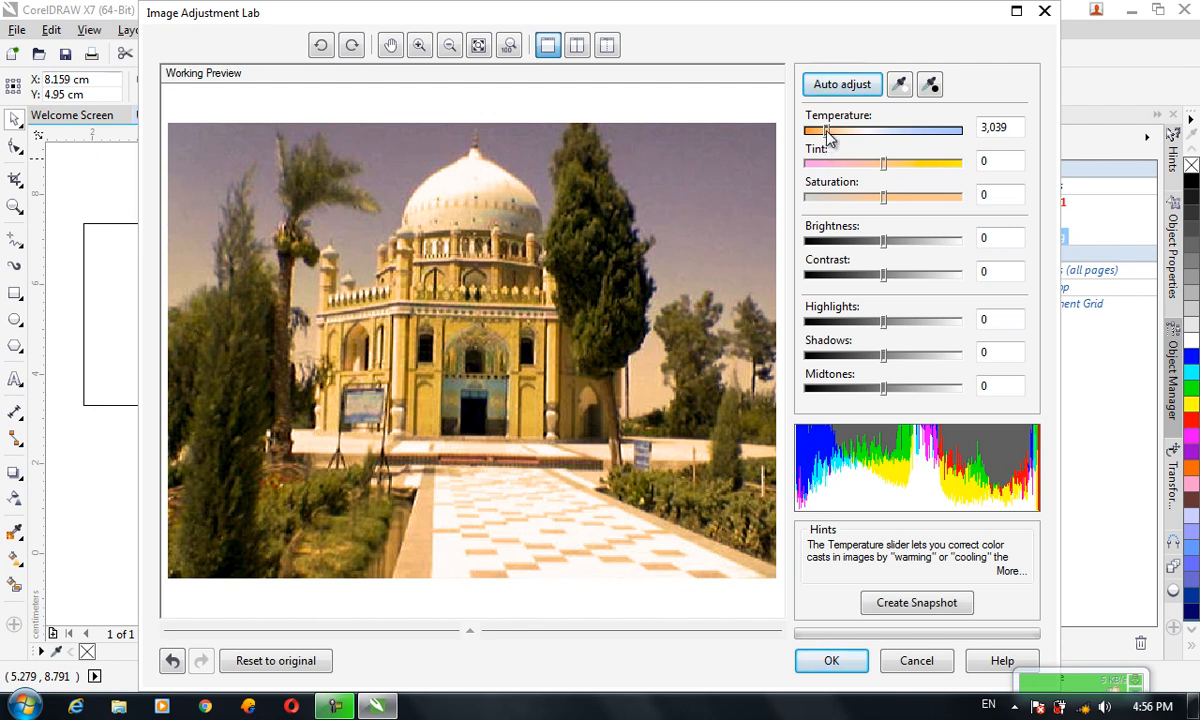
{"action": "left_click_drag", "start_coordinate": [826, 135], "coordinate": [840, 140]}
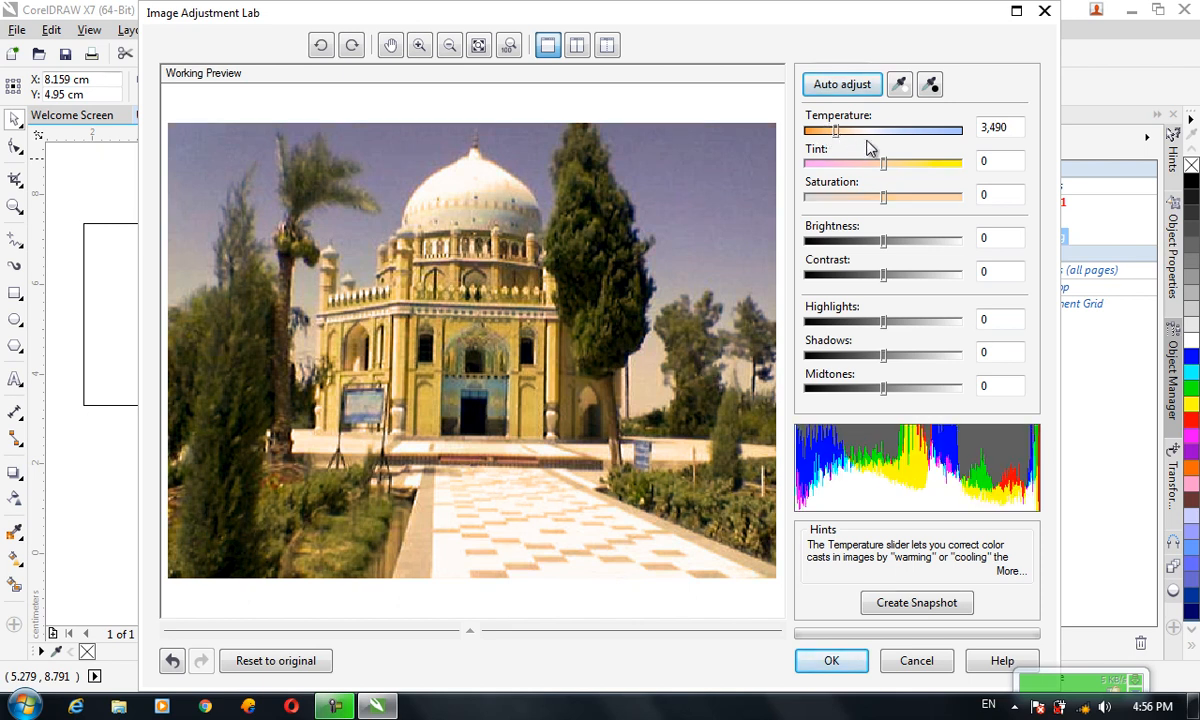
Set the tint to 38, saturation to -14, brightness to 43 and contrast to 24
{"action": "left_click_drag", "start_coordinate": [883, 166], "coordinate": [925, 173]}
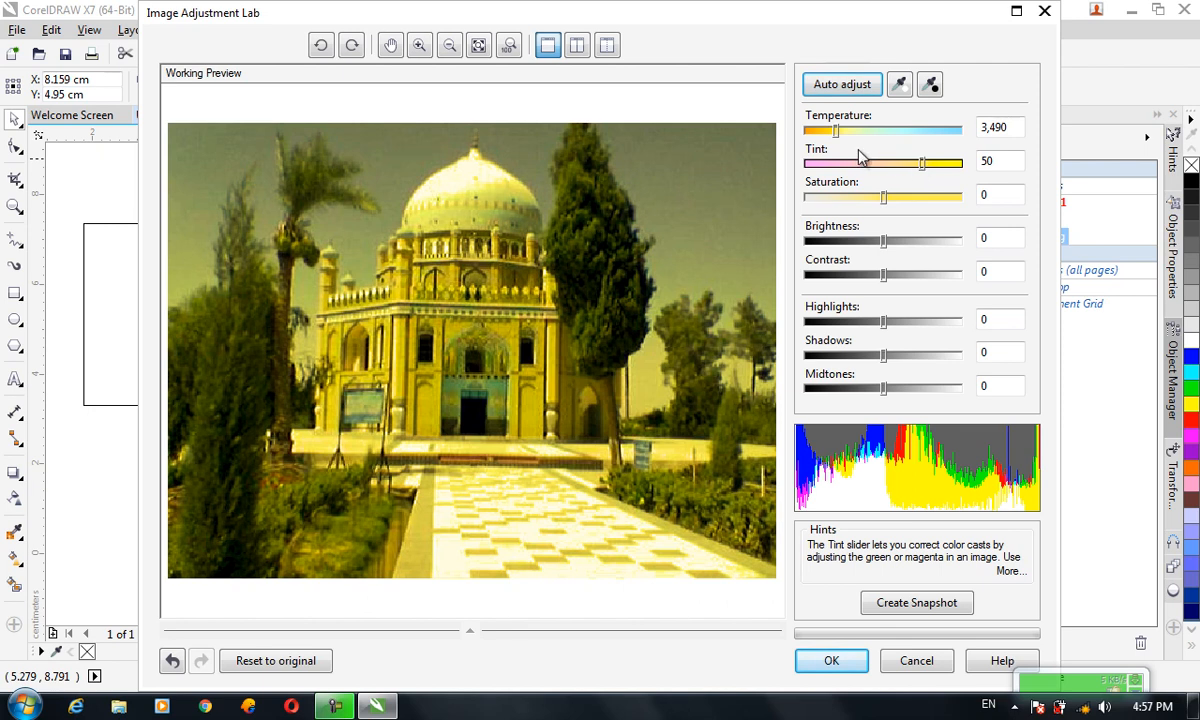
{"action": "left_click_drag", "start_coordinate": [922, 166], "coordinate": [914, 166]}
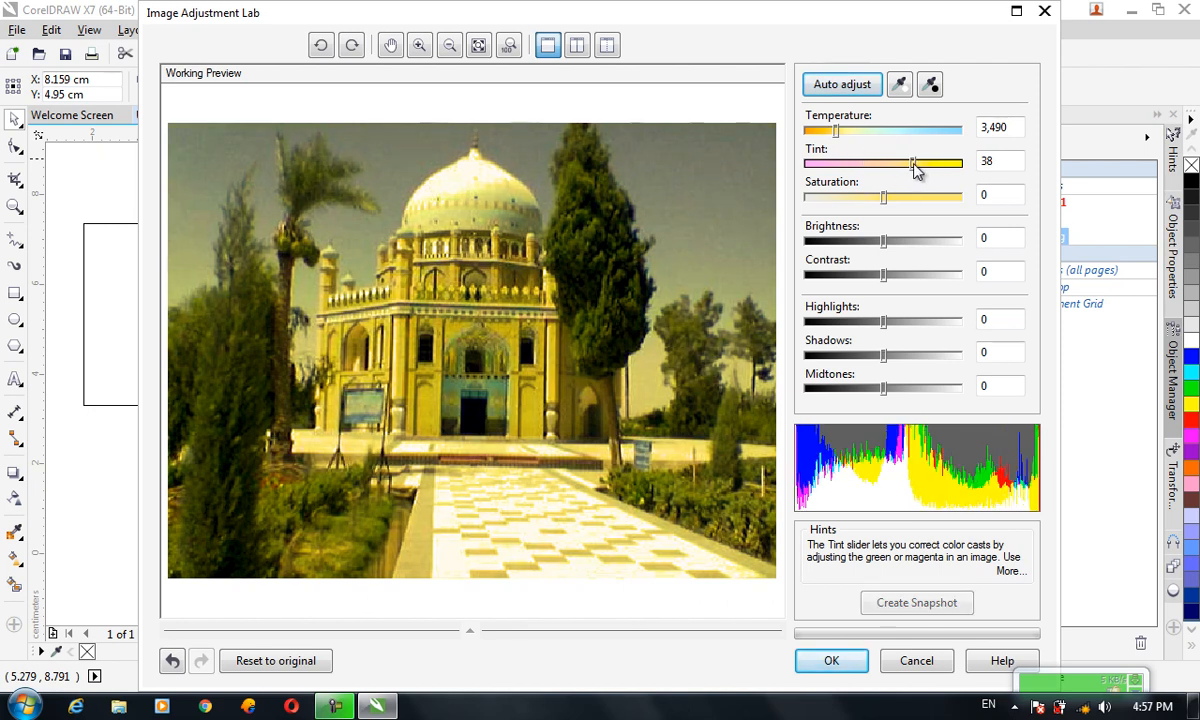
{"action": "left_click_drag", "start_coordinate": [884, 197], "coordinate": [903, 280]}
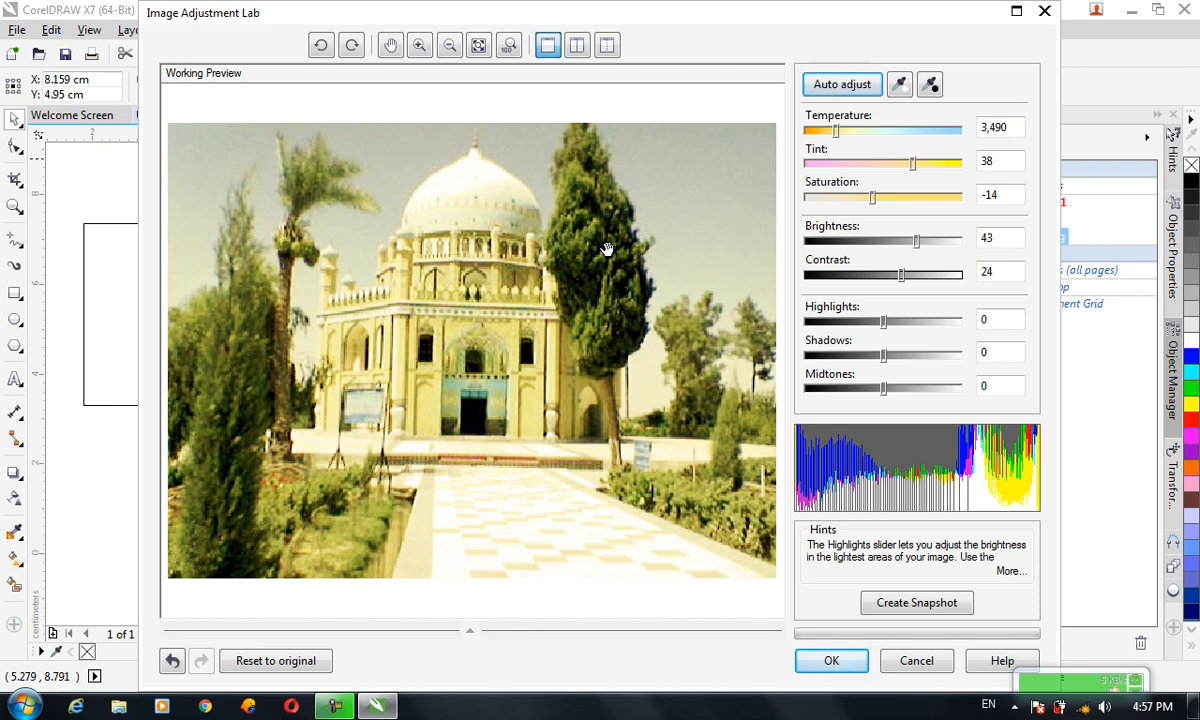
Set highlights to -46, shadows to -18 and midtones to 2, then apply the adjustments
{"action": "left_click_drag", "start_coordinate": [886, 322], "coordinate": [850, 325]}
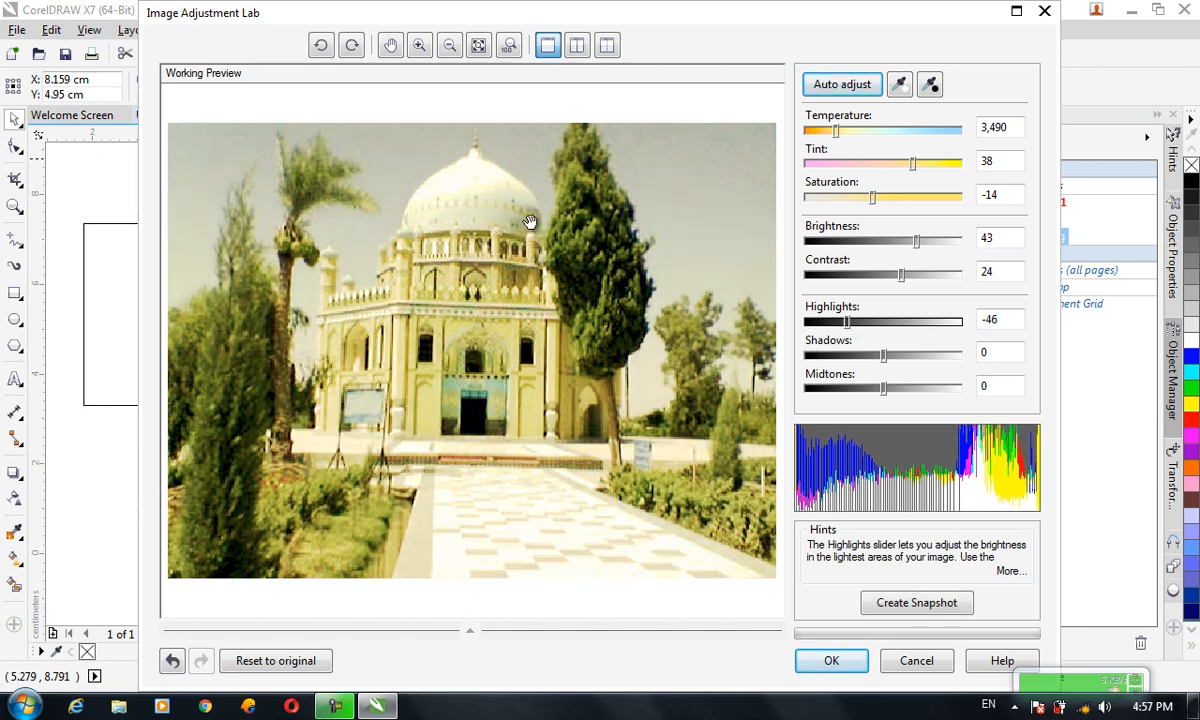
{"action": "mouse_move", "coordinate": [882, 360]}
{"action": "left_mouse_down"}
{"action": "mouse_move", "coordinate": [818, 360]}
{"action": "mouse_move", "coordinate": [870, 356]}
{"action": "left_mouse_up"}
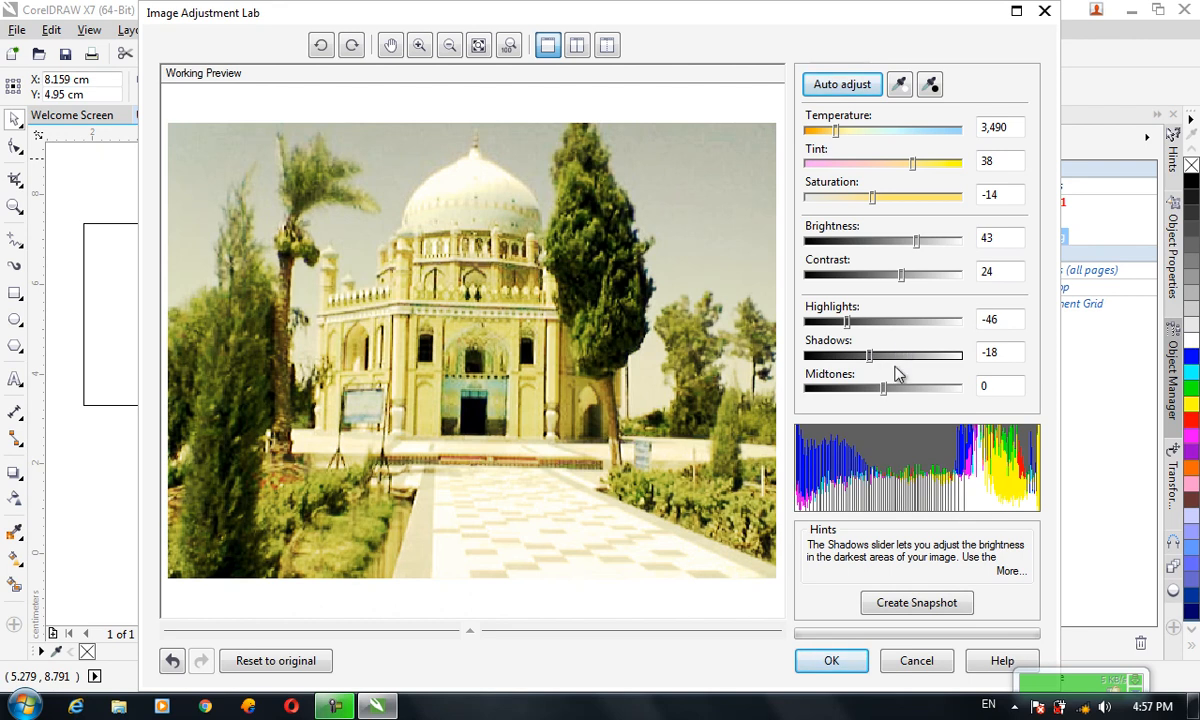
{"action": "mouse_move", "coordinate": [885, 390]}
{"action": "left_mouse_down"}
{"action": "mouse_move", "coordinate": [913, 396]}
{"action": "mouse_move", "coordinate": [868, 398]}
{"action": "left_mouse_up"}
{"action": "left_click_drag", "start_coordinate": [862, 398], "coordinate": [890, 393]}
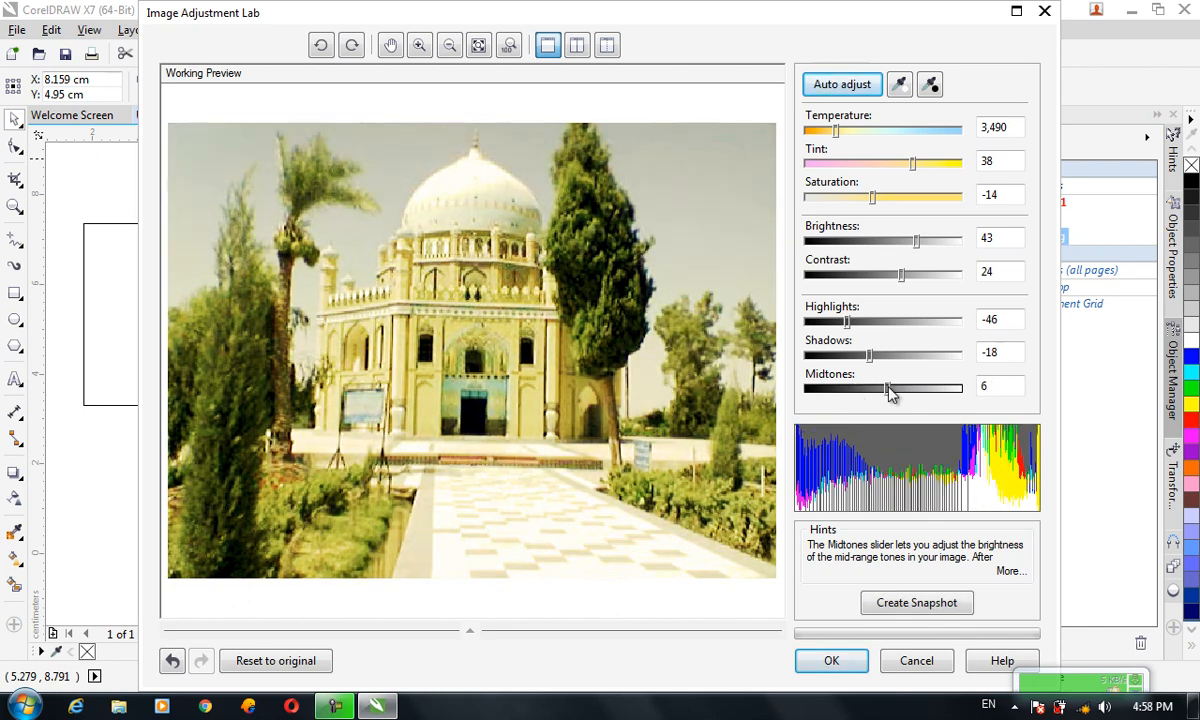
{"action": "left_click_drag", "start_coordinate": [890, 393], "coordinate": [885, 395]}
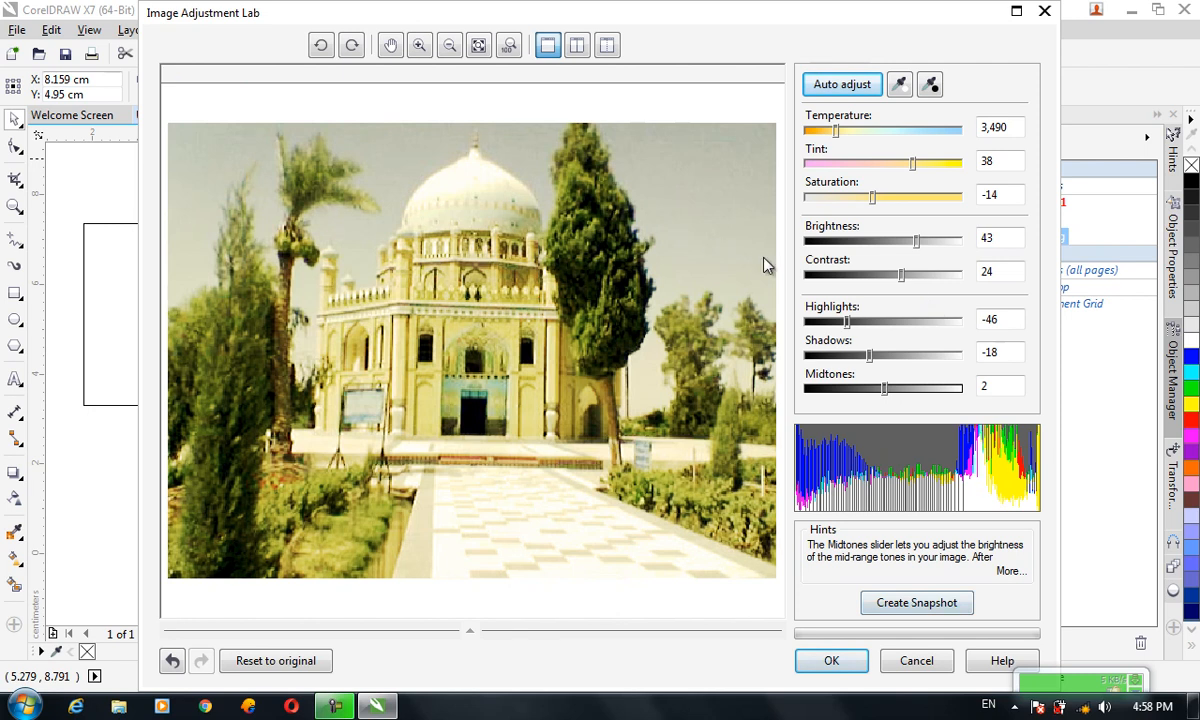
{"action": "left_click", "coordinate": [831, 662]}
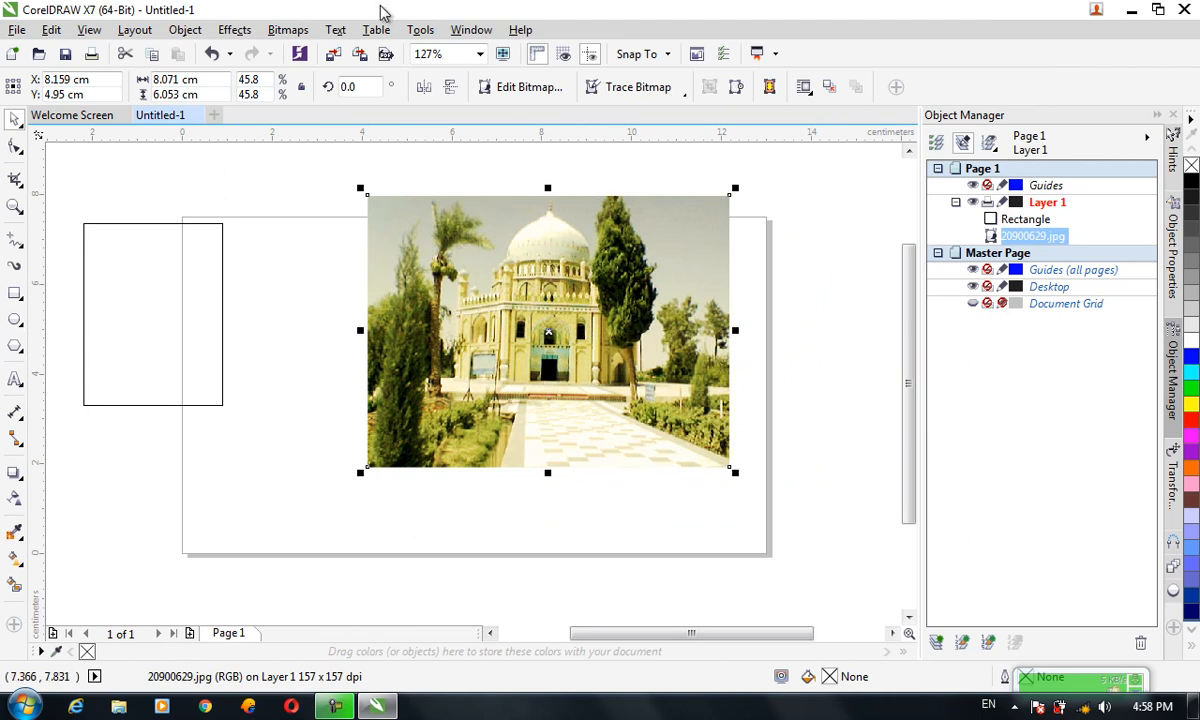
Straighten the photo with a lens distortion correction of 16.2 and a rotation of -9.4°
{"action": "left_click", "coordinate": [303, 34]}
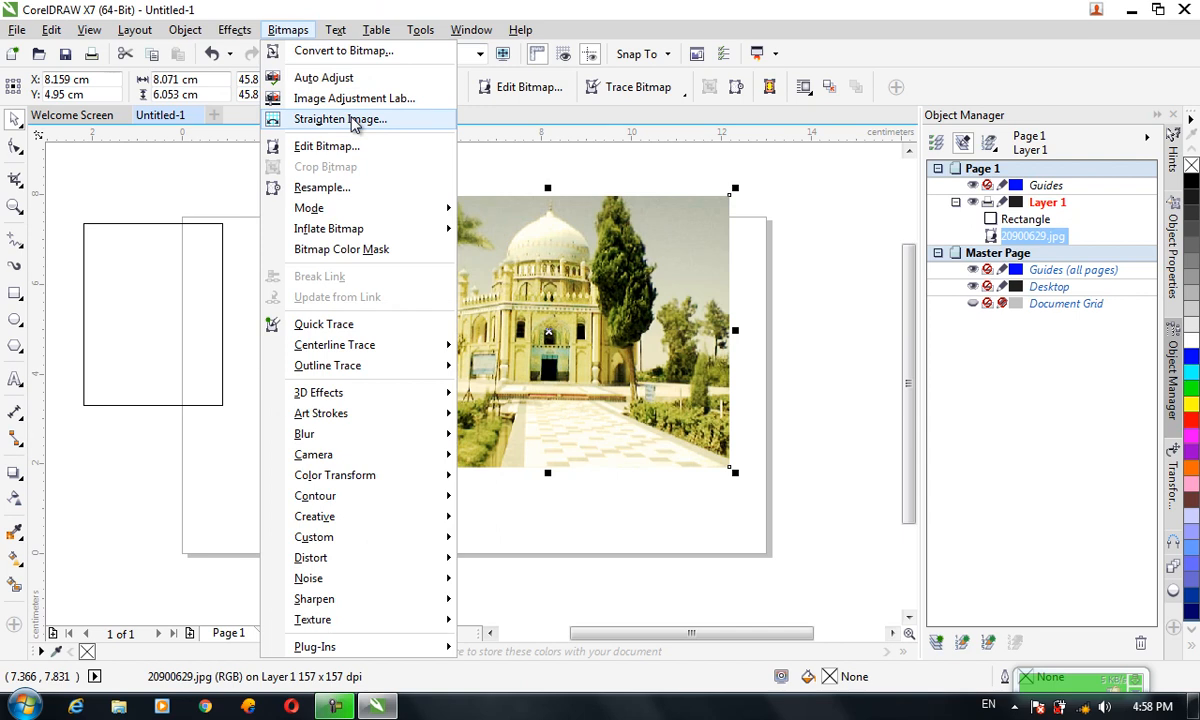
{"action": "left_click", "coordinate": [352, 120]}
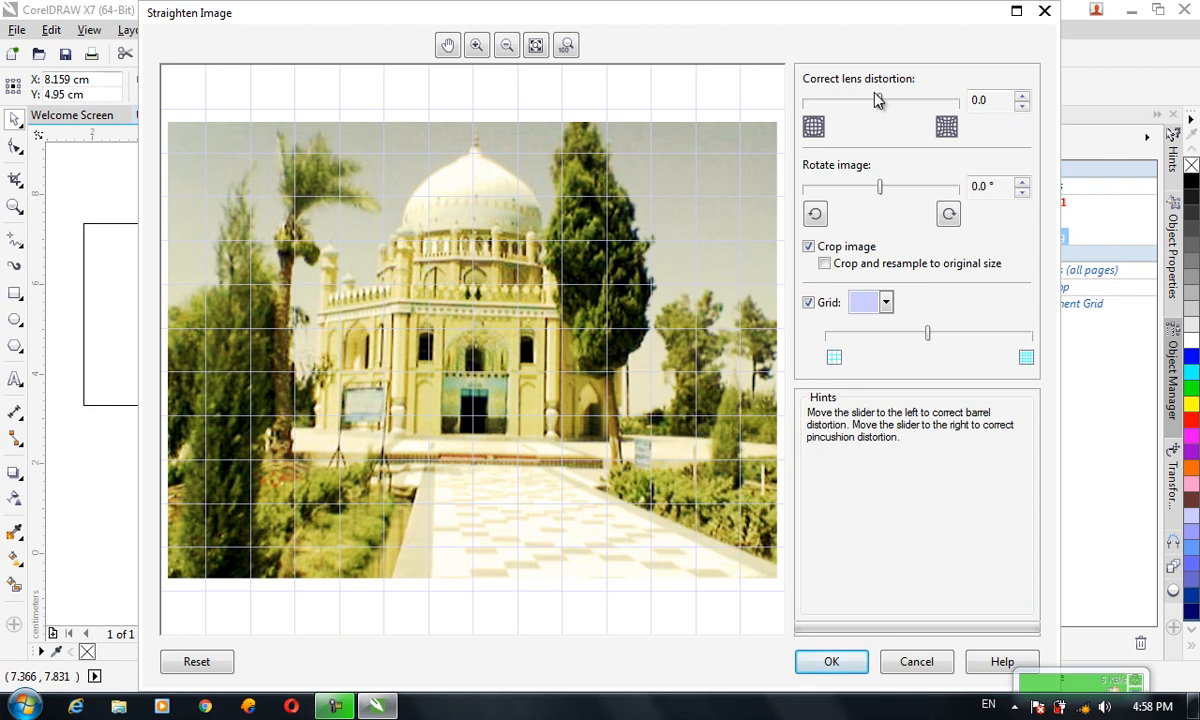
{"action": "left_click_drag", "start_coordinate": [881, 100], "coordinate": [944, 110]}
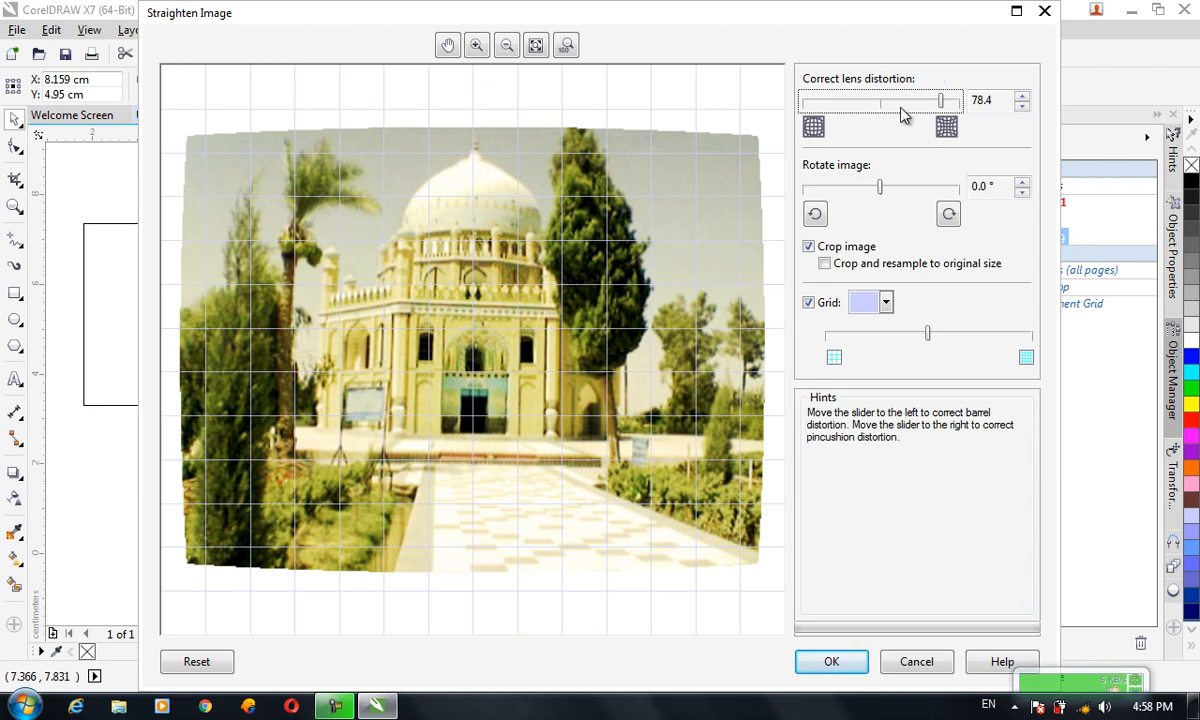
{"action": "left_click_drag", "start_coordinate": [941, 103], "coordinate": [893, 102]}
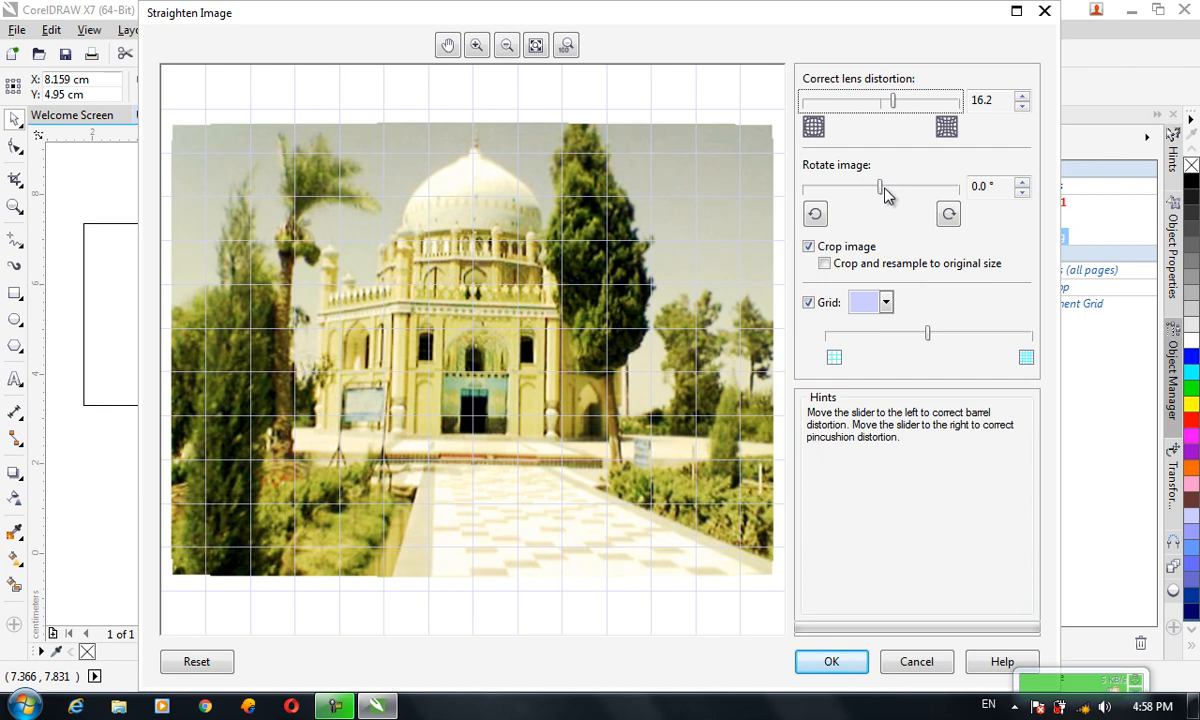
{"action": "left_click_drag", "start_coordinate": [884, 193], "coordinate": [833, 196]}
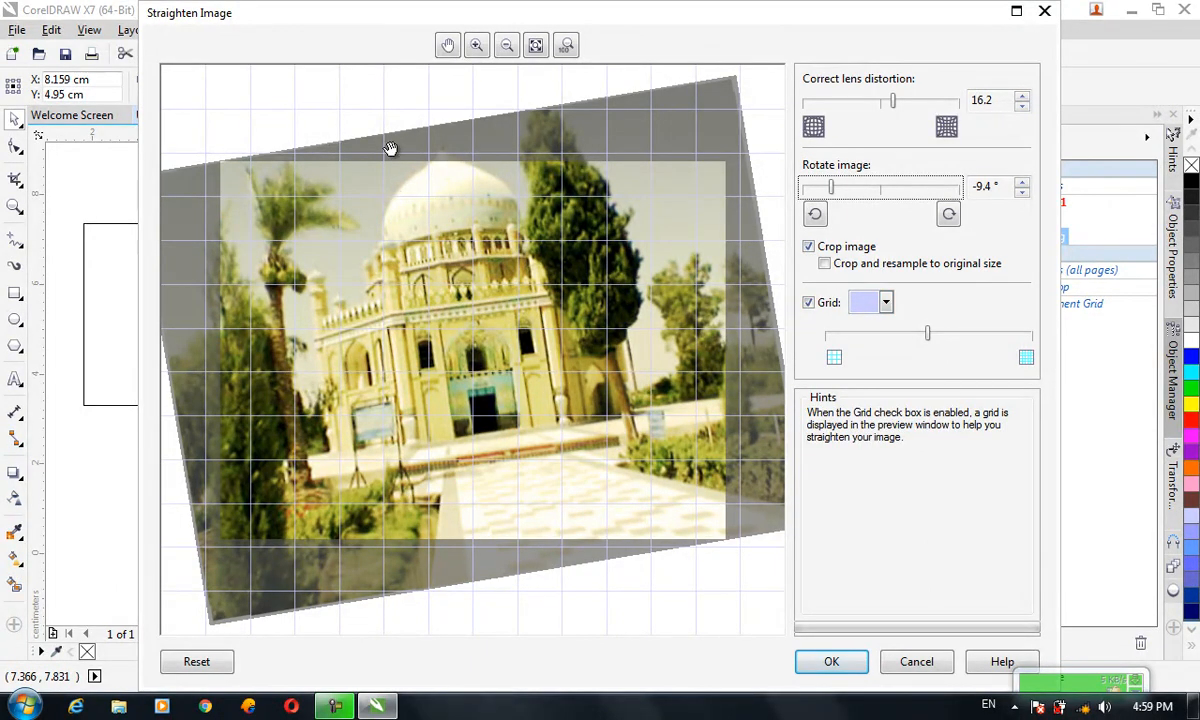
{"action": "left_click", "coordinate": [831, 661]}
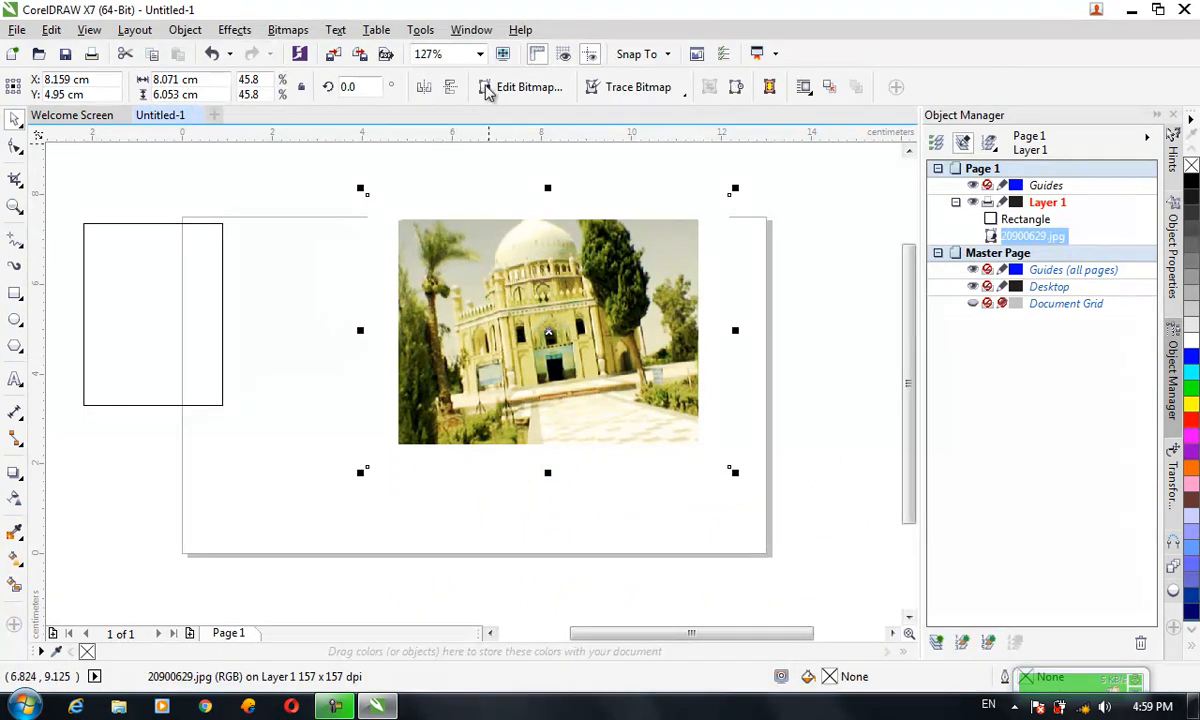
Open the photo with Edit Bitmap and clone-paint over the area around the mausoleum entrance with the Clone Tool
{"action": "left_click", "coordinate": [306, 32]}
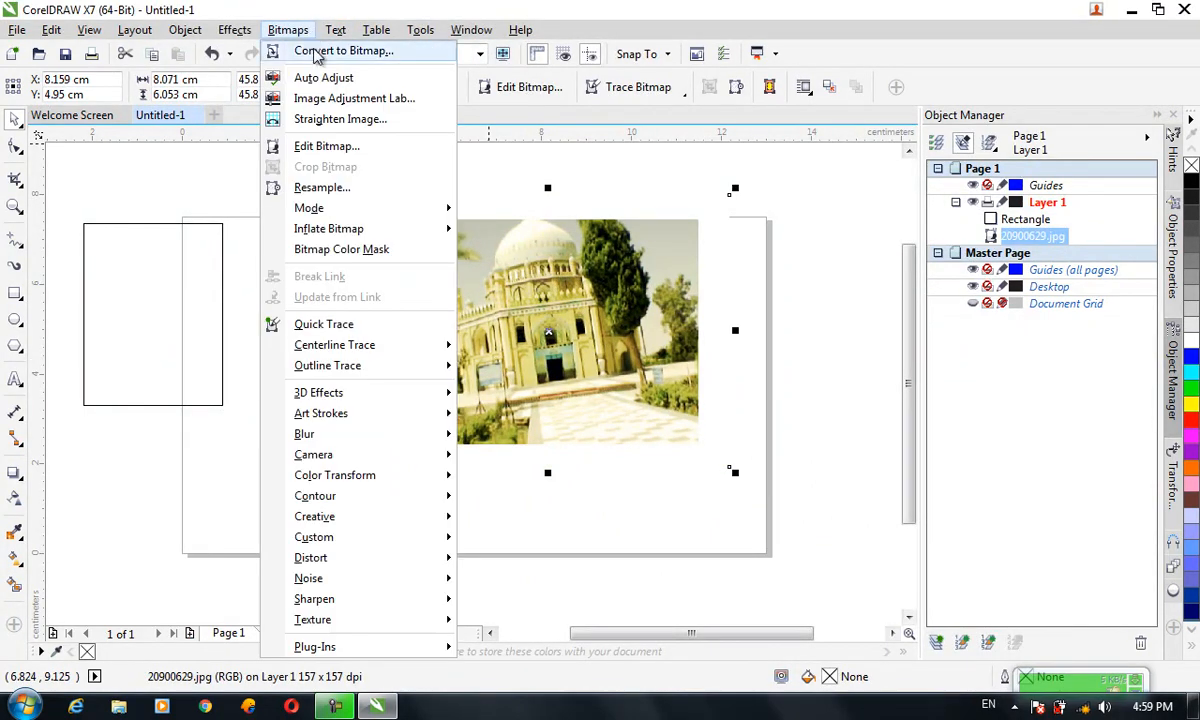
{"action": "left_click", "coordinate": [352, 147]}
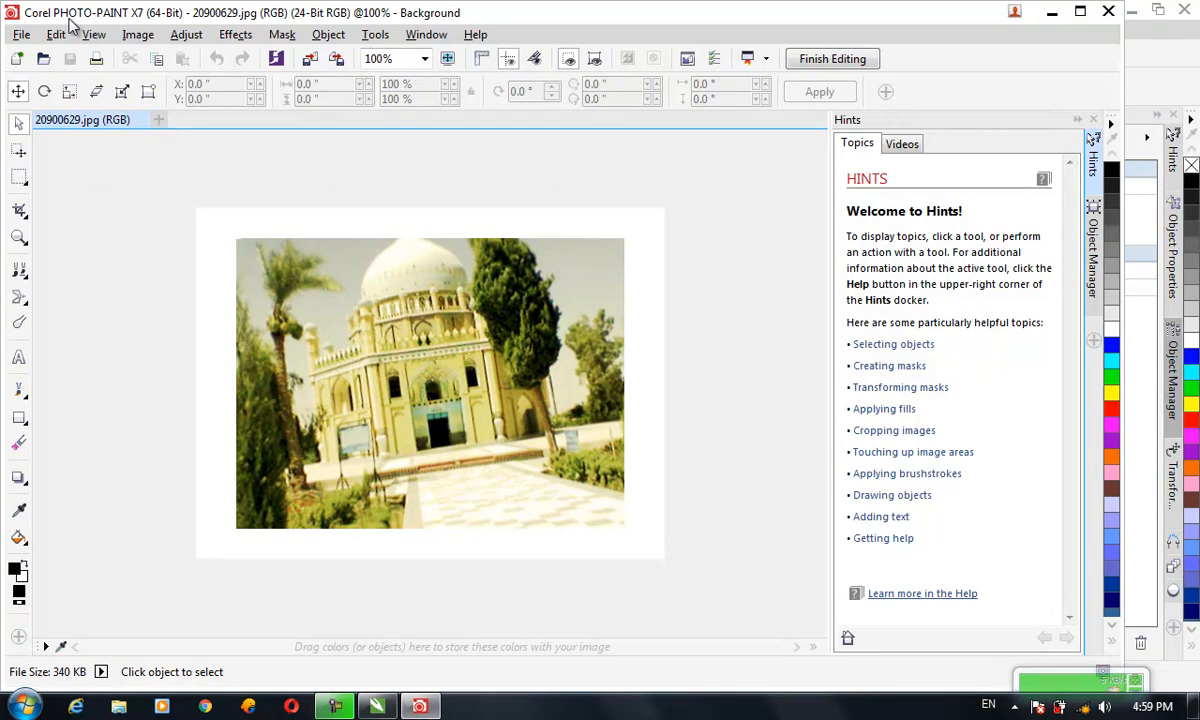
{"action": "left_click", "coordinate": [24, 276]}
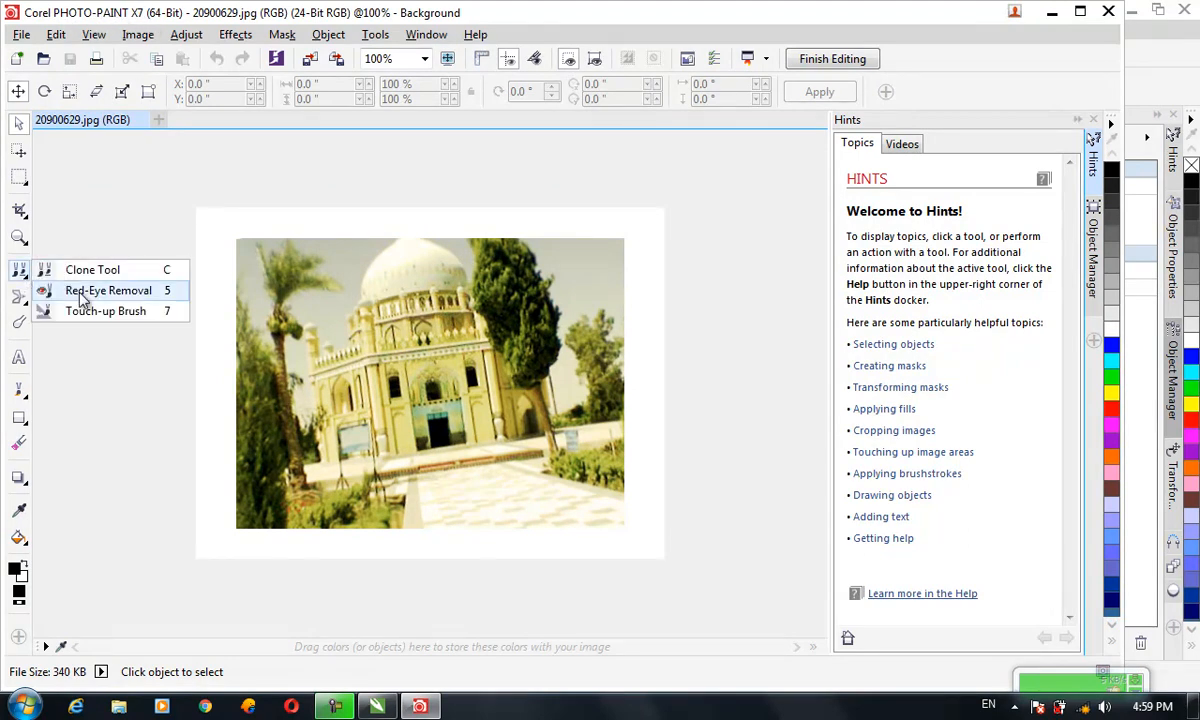
{"action": "left_click", "coordinate": [75, 270]}
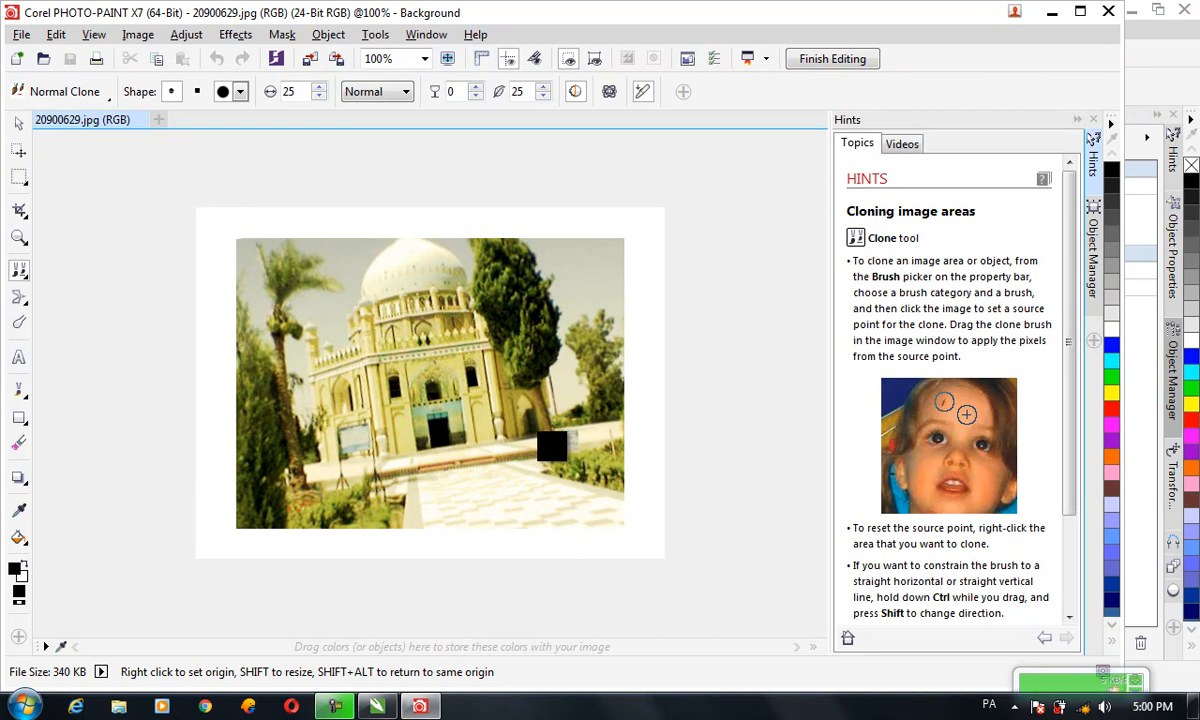
{"action": "left_click", "coordinate": [451, 399]}
{"action": "left_click_drag", "start_coordinate": [493, 433], "coordinate": [527, 482], "text": "shift"}
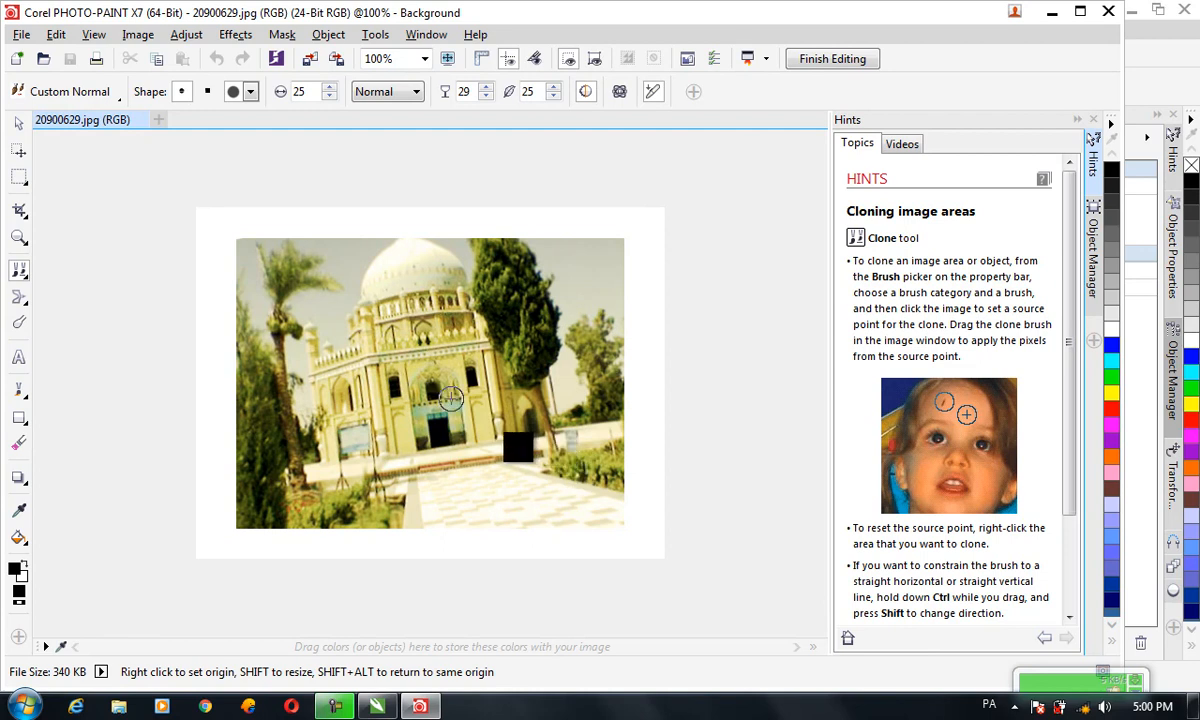
{"action": "left_click_drag", "start_coordinate": [476, 466], "coordinate": [548, 473], "text": "shift"}
{"action": "left_click", "coordinate": [417, 415]}
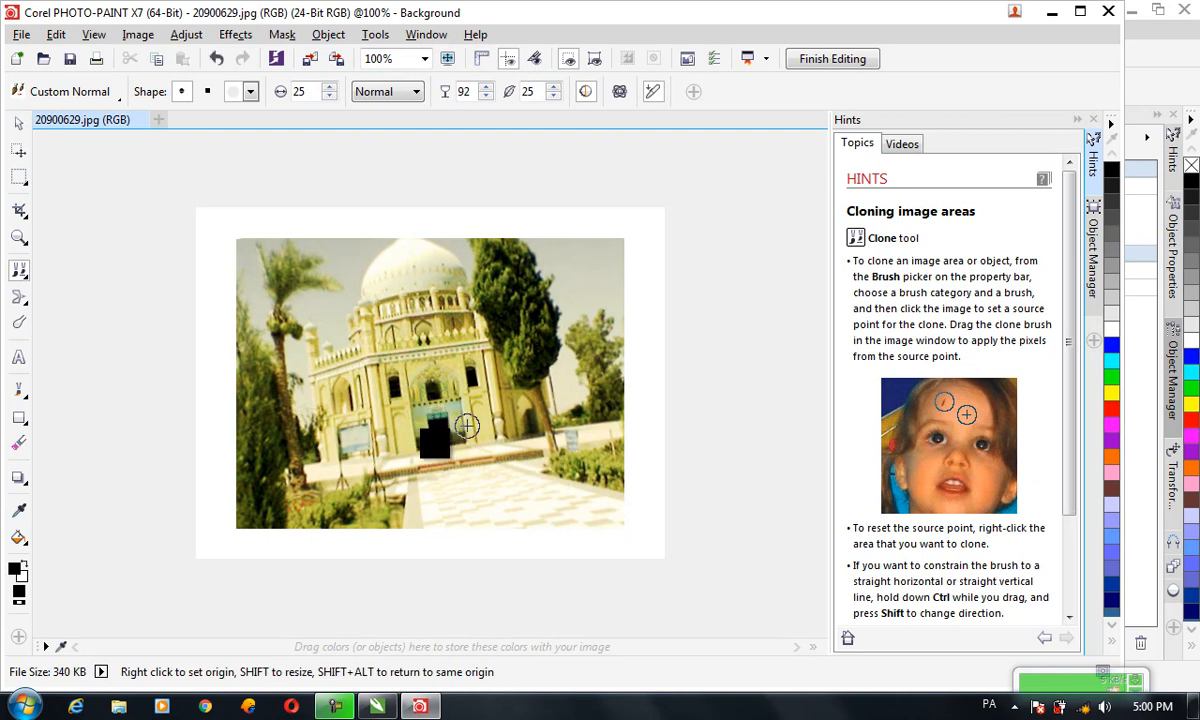
{"action": "mouse_move", "coordinate": [461, 485]}
{"action": "left_mouse_down"}
{"action": "mouse_move", "coordinate": [492, 525]}
{"action": "mouse_move", "coordinate": [480, 512]}
{"action": "left_mouse_up"}
Erase a patch over the entrance with the Eraser tool, then close the editor saving the changes
{"action": "left_click", "coordinate": [18, 443]}
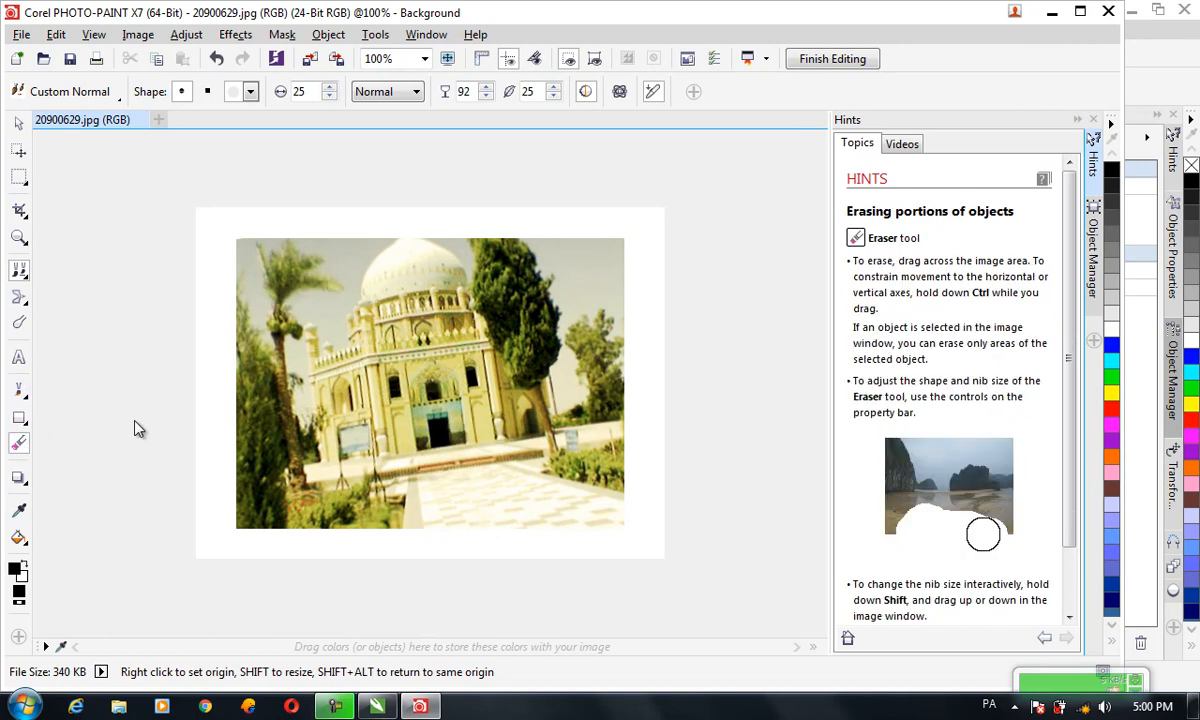
{"action": "mouse_move", "coordinate": [398, 392]}
{"action": "left_mouse_down"}
{"action": "mouse_move", "coordinate": [436, 393]}
{"action": "mouse_move", "coordinate": [424, 409]}
{"action": "left_mouse_up"}
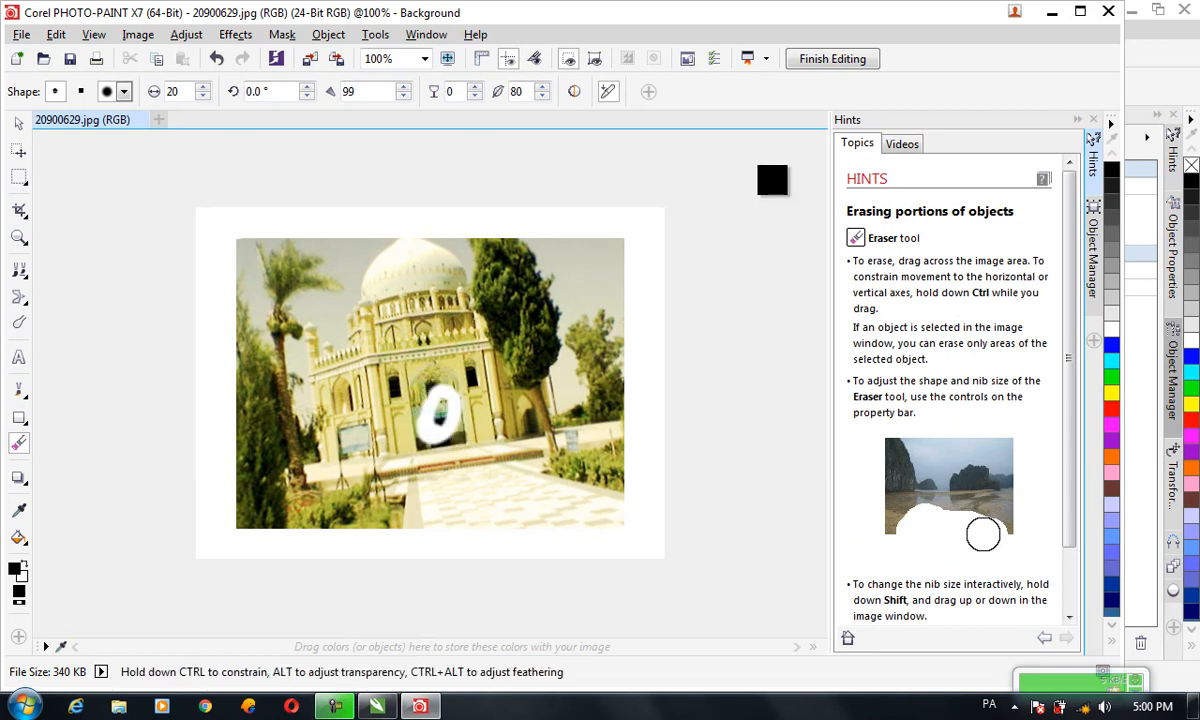
{"action": "left_click", "coordinate": [1107, 14]}
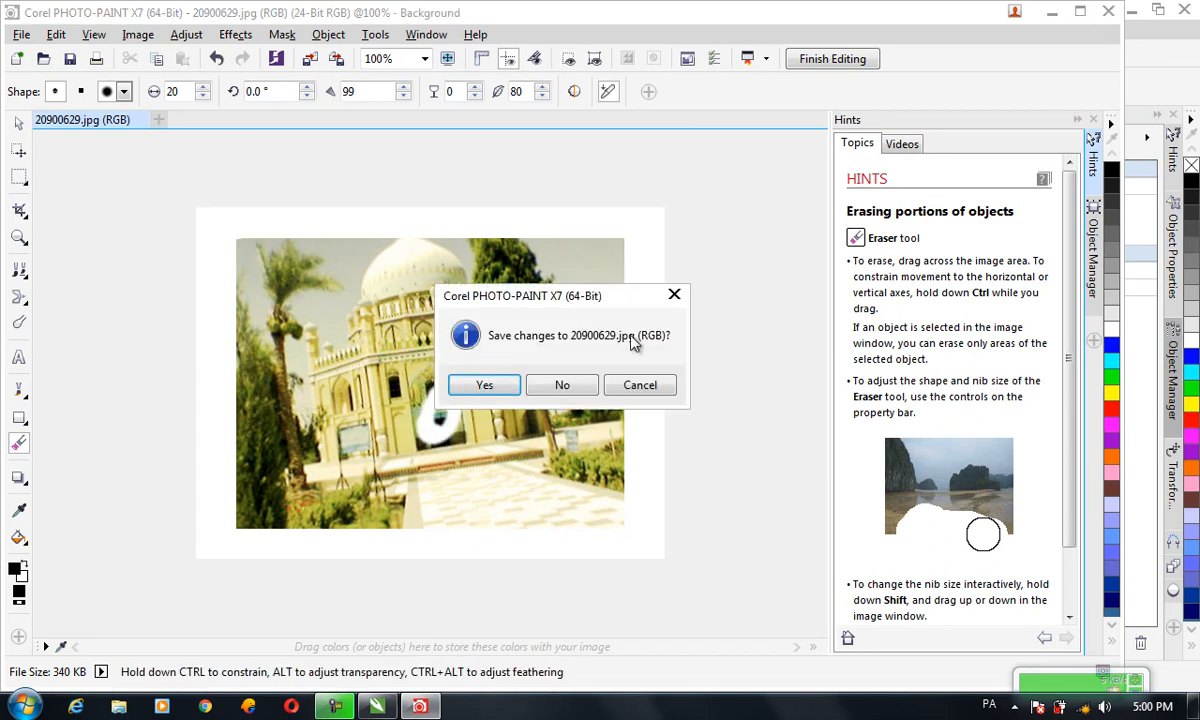
{"action": "left_click", "coordinate": [510, 390]}
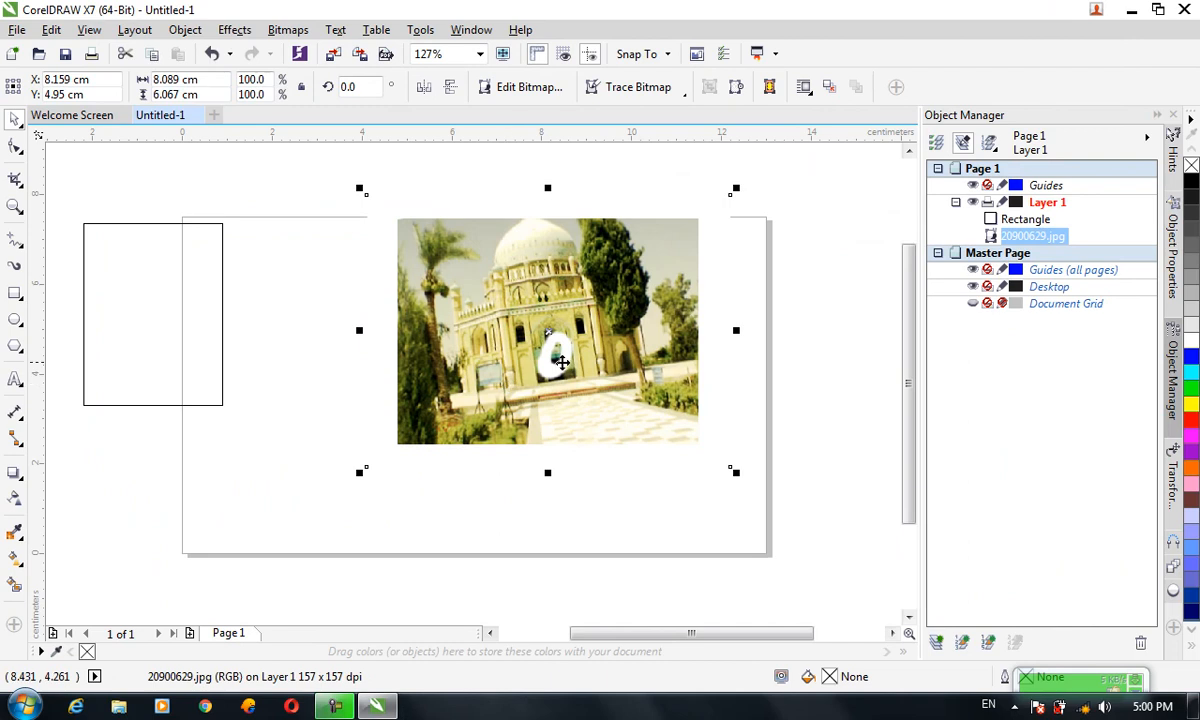
{"action": "left_click", "coordinate": [336, 30]}
{"action": "key", "text": "Escape"}
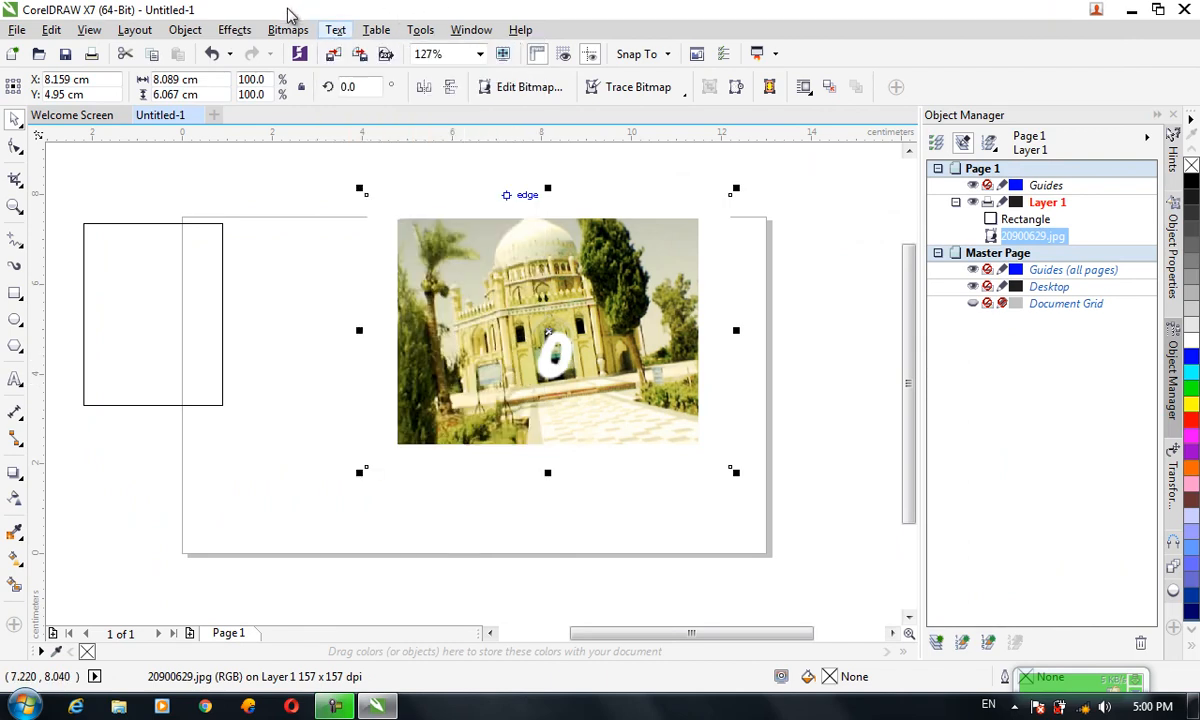
{"action": "left_click", "coordinate": [288, 30]}
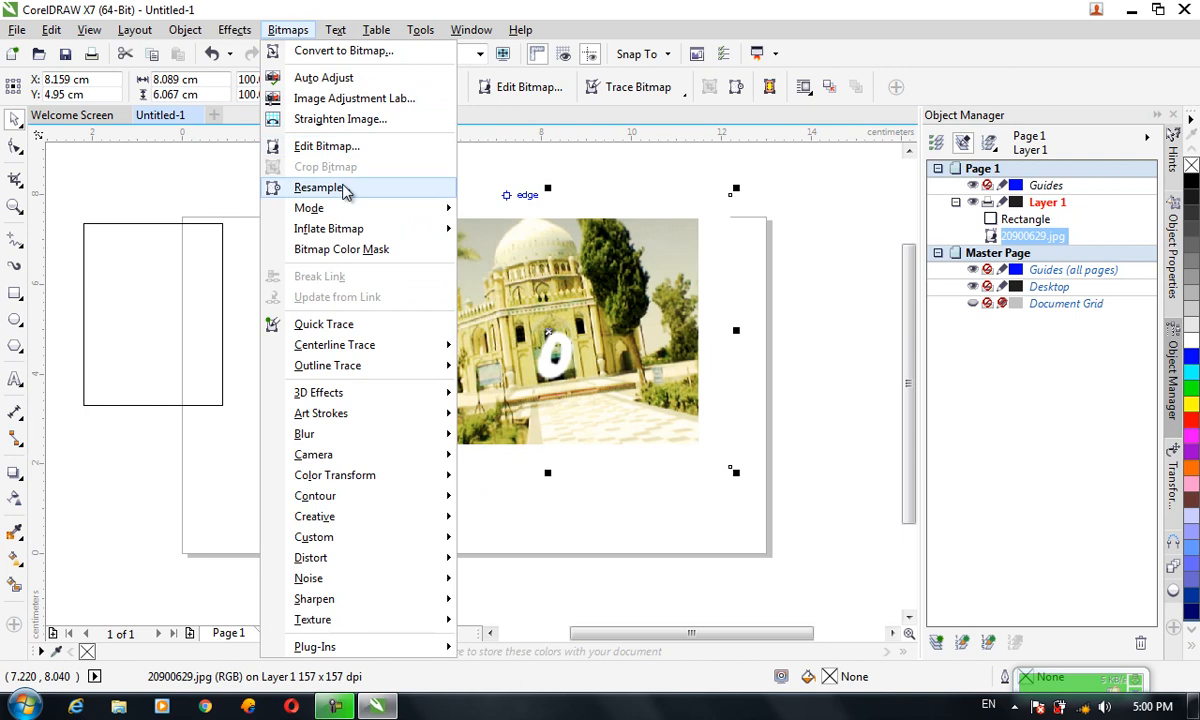
{"action": "left_click", "coordinate": [490, 306]}
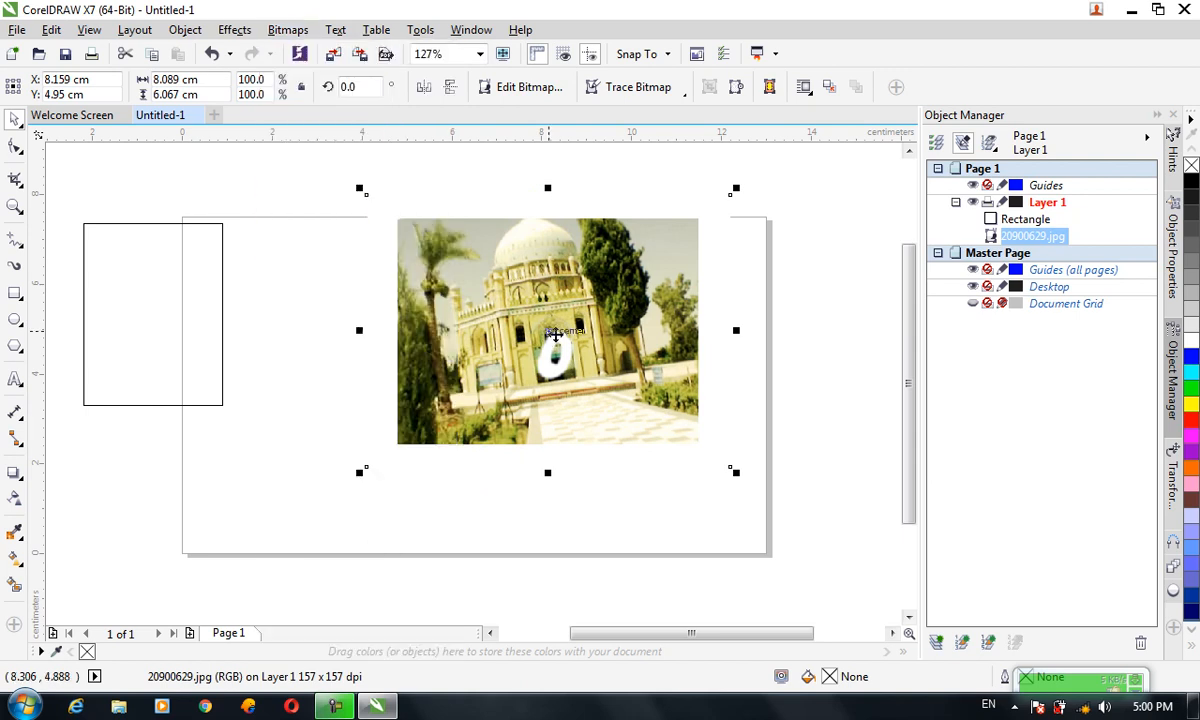
Crop the photo from the bottom by moving its lower nodes upward with the Shape tool
{"action": "left_click", "coordinate": [16, 145]}
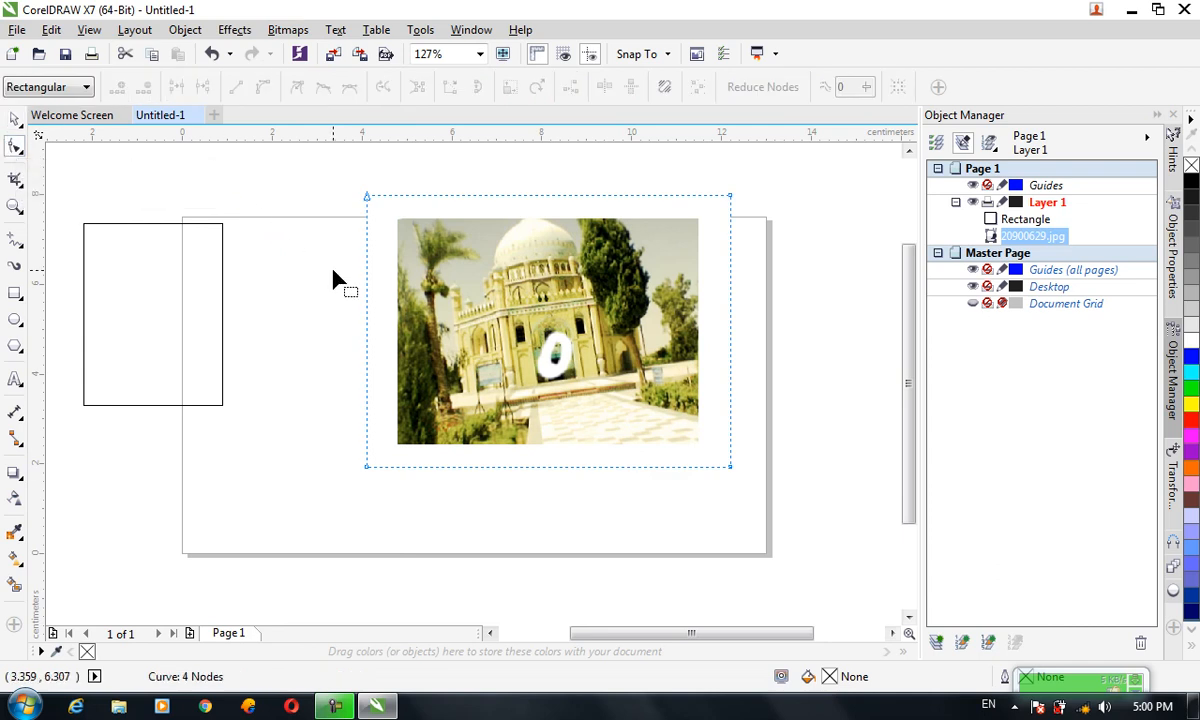
{"action": "left_click_drag", "start_coordinate": [797, 537], "coordinate": [313, 452]}
{"action": "left_click_drag", "start_coordinate": [727, 467], "coordinate": [717, 383]}
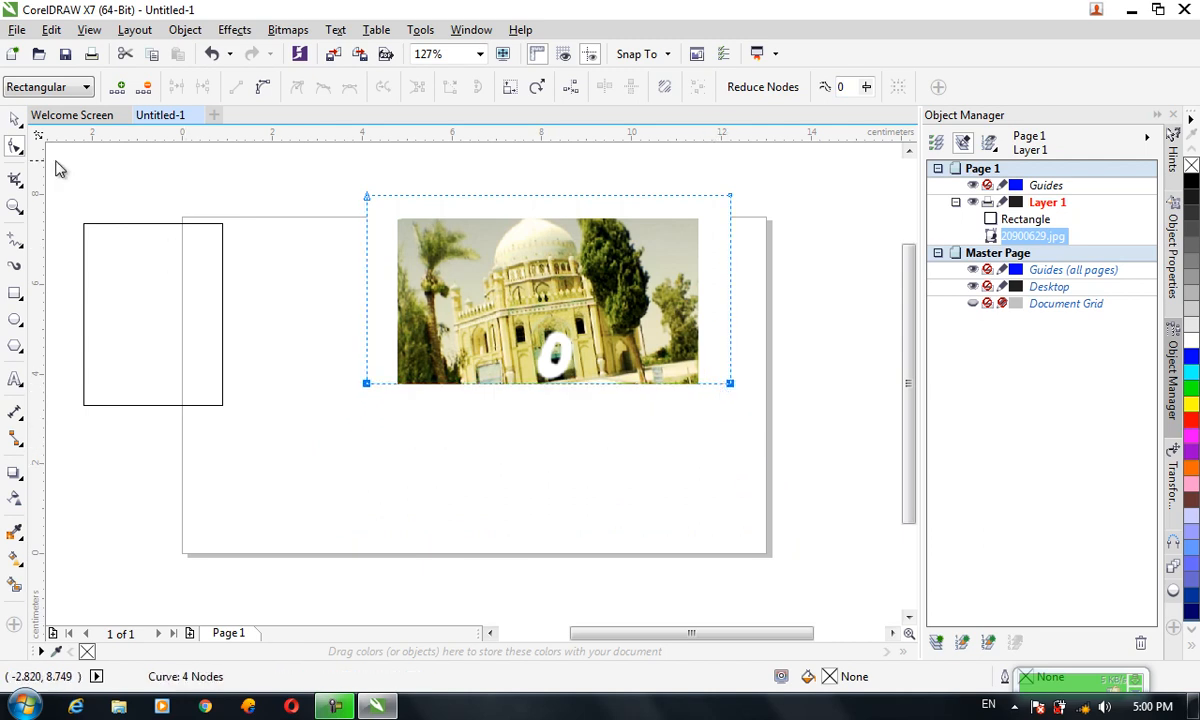
Crop the photo further with the Shape tool, raising its lower nodes to leave a narrow strip around the dome
{"action": "left_click", "coordinate": [15, 118]}
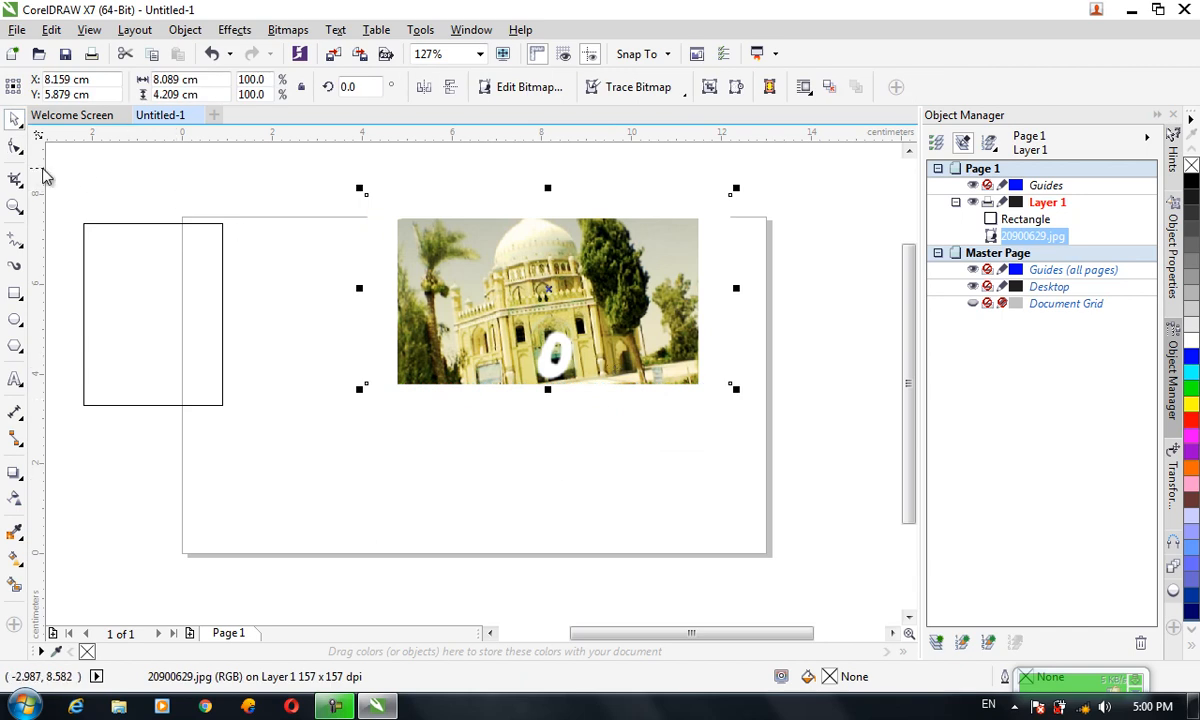
{"action": "left_click", "coordinate": [15, 145]}
{"action": "left_click_drag", "start_coordinate": [379, 364], "coordinate": [788, 424]}
{"action": "left_click_drag", "start_coordinate": [733, 385], "coordinate": [735, 467]}
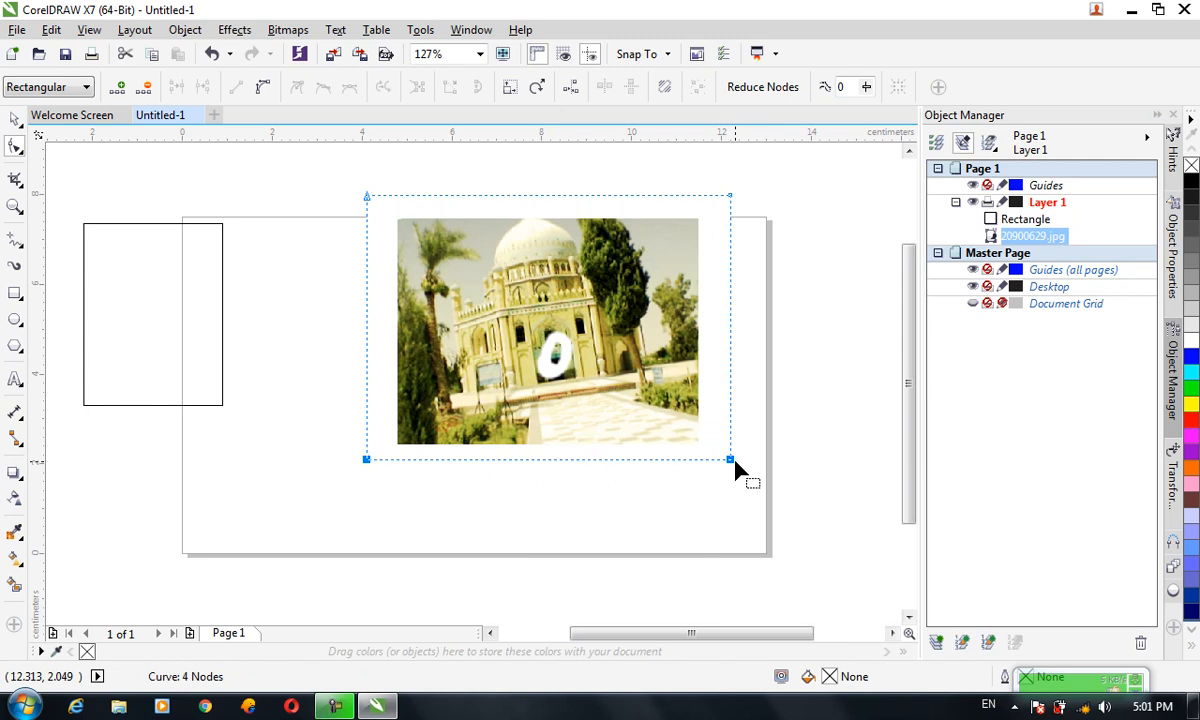
{"action": "left_click_drag", "start_coordinate": [731, 462], "coordinate": [721, 325]}
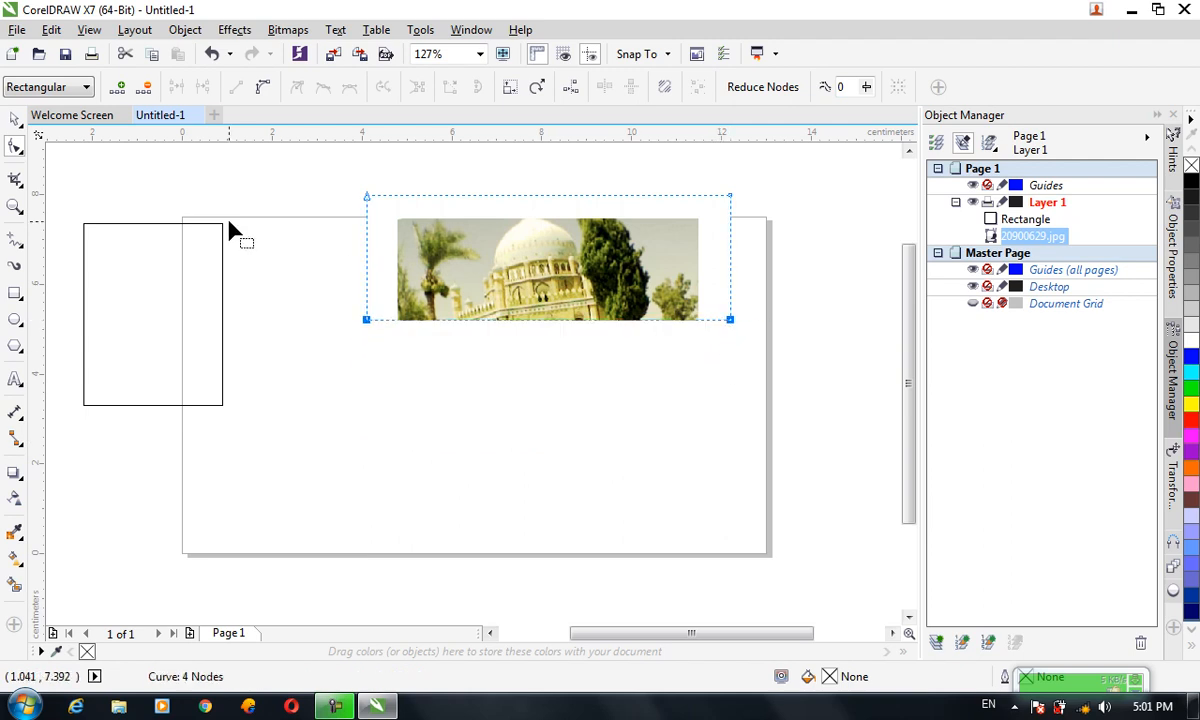
Apply Crop Bitmap to the selected photo to discard its hidden area
{"action": "left_click", "coordinate": [15, 119]}
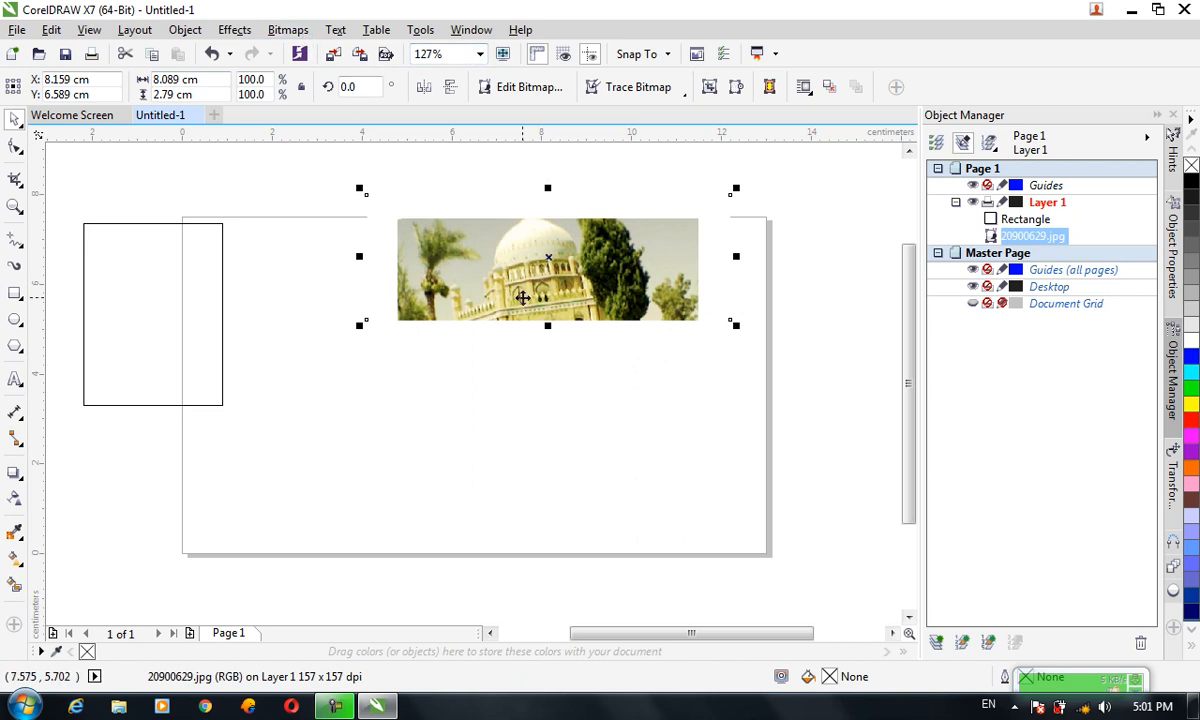
{"action": "left_click", "coordinate": [299, 30]}
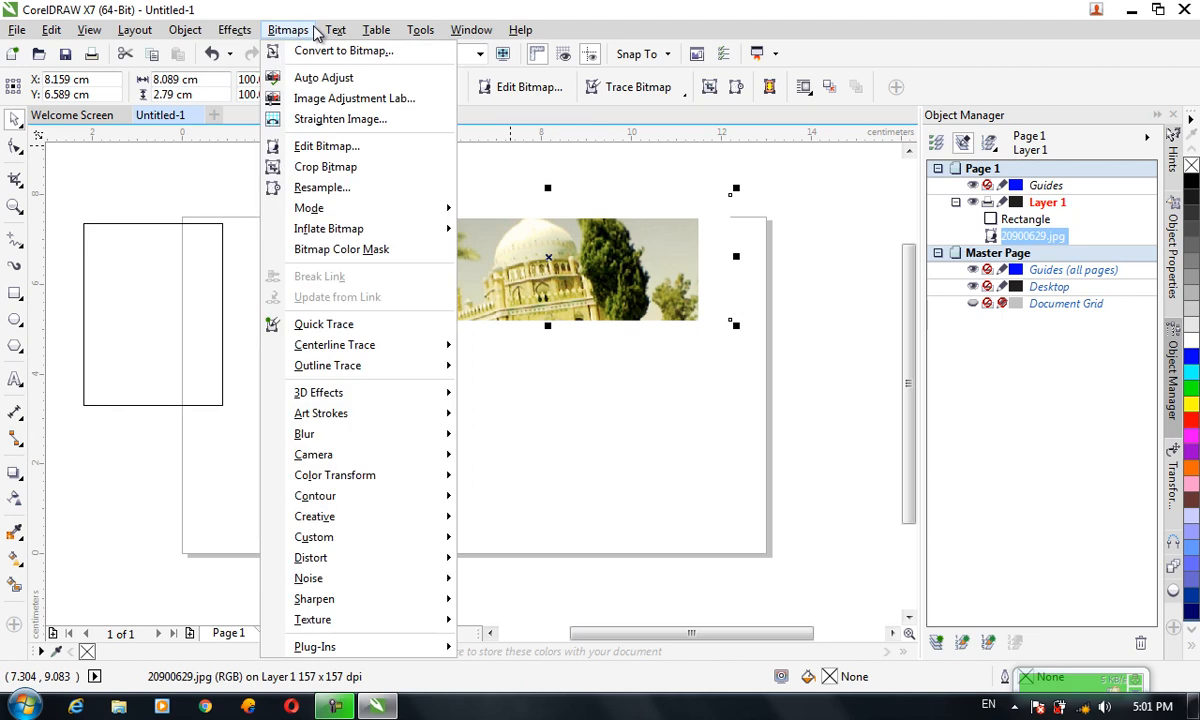
{"action": "left_click", "coordinate": [342, 172]}
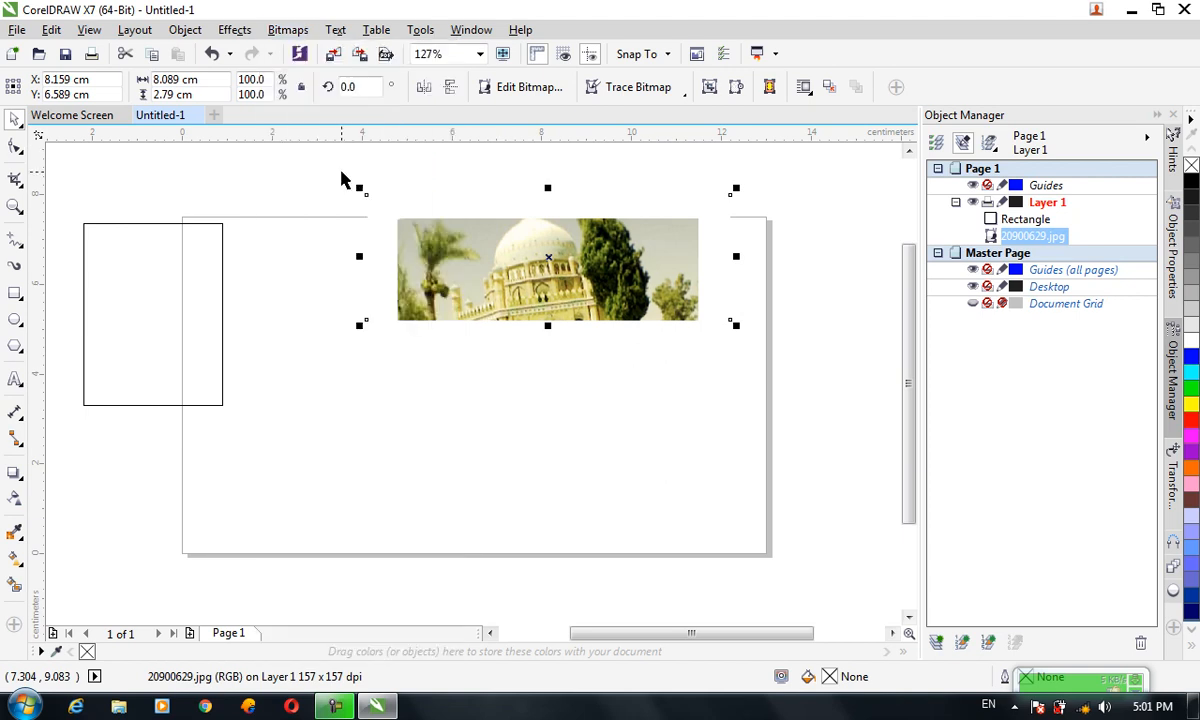
Open Resample for the cropped photo, set its height to 5 cm and turn off Maintain aspect ratio
{"action": "left_click", "coordinate": [15, 146]}
{"action": "left_click_drag", "start_coordinate": [309, 268], "coordinate": [731, 393]}
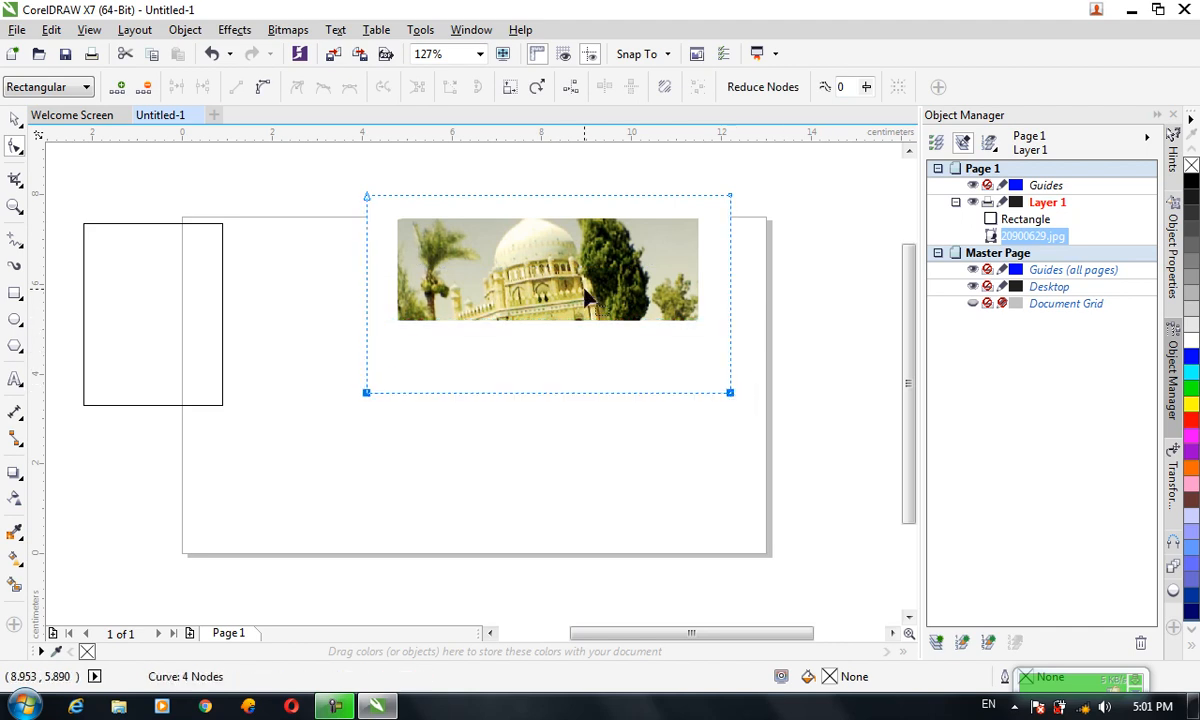
{"action": "left_click", "coordinate": [15, 119]}
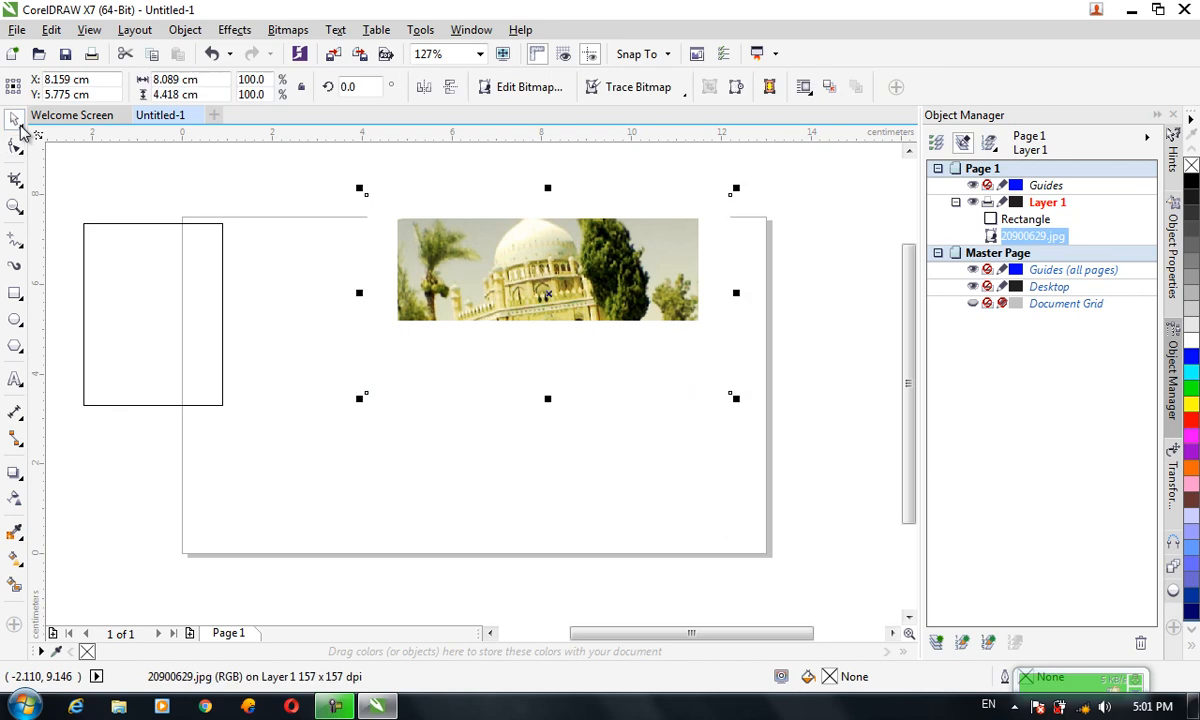
{"action": "left_click", "coordinate": [288, 30]}
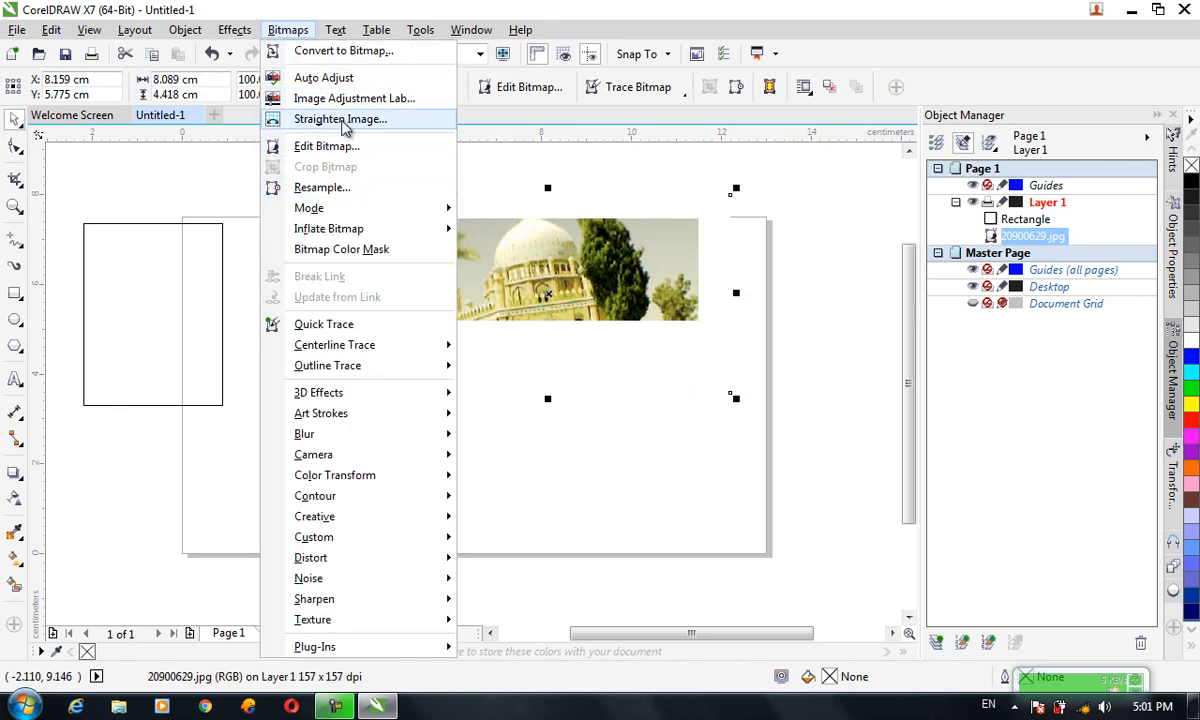
{"action": "left_click", "coordinate": [318, 188]}
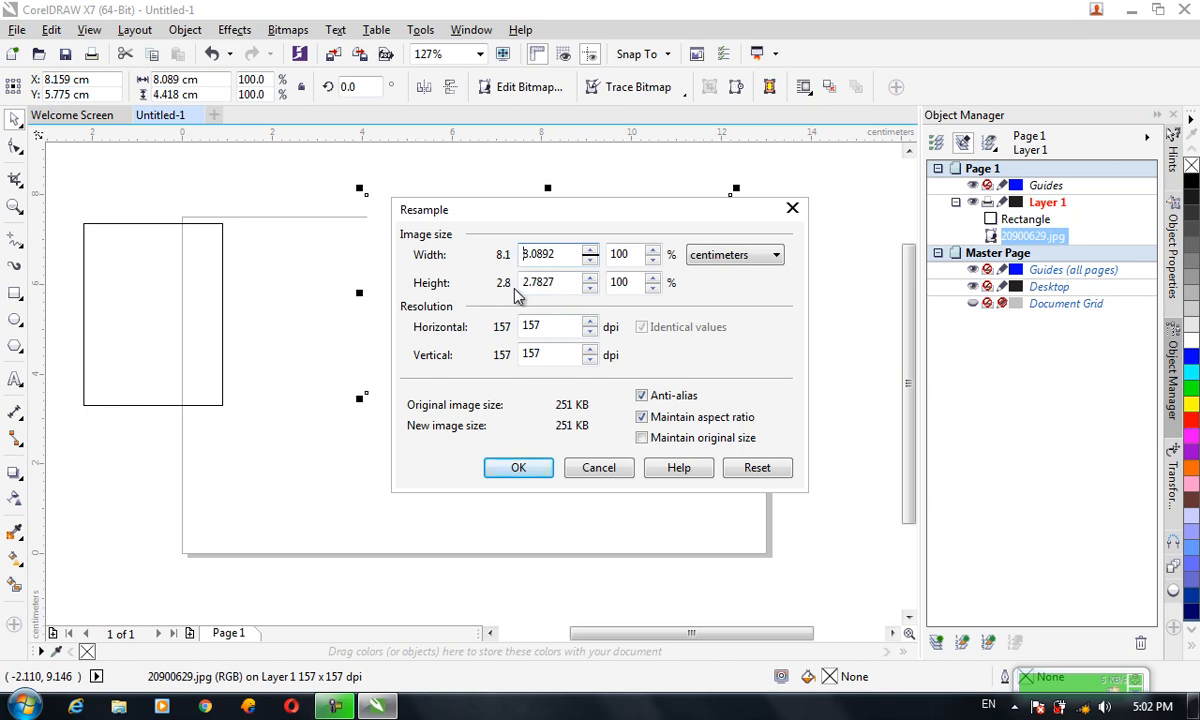
{"action": "left_click", "coordinate": [573, 282]}
{"action": "left_click_drag", "start_coordinate": [573, 282], "coordinate": [521, 285]}
{"action": "type", "text": "5"}
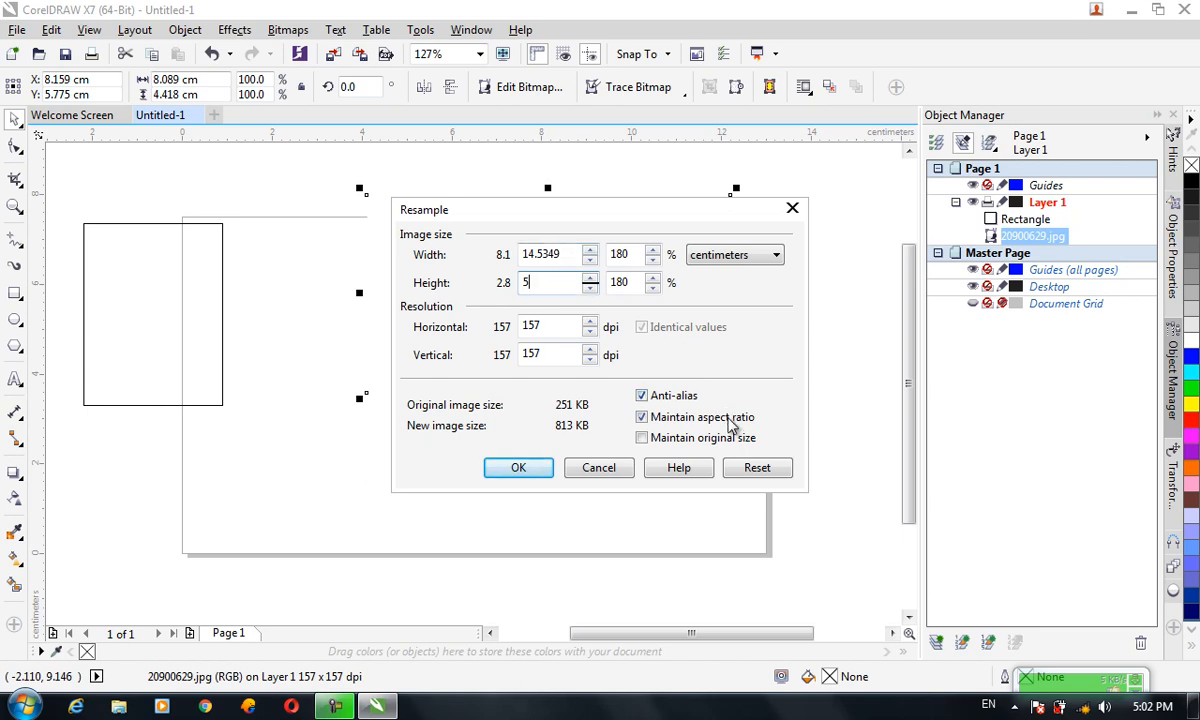
{"action": "left_click", "coordinate": [729, 419]}
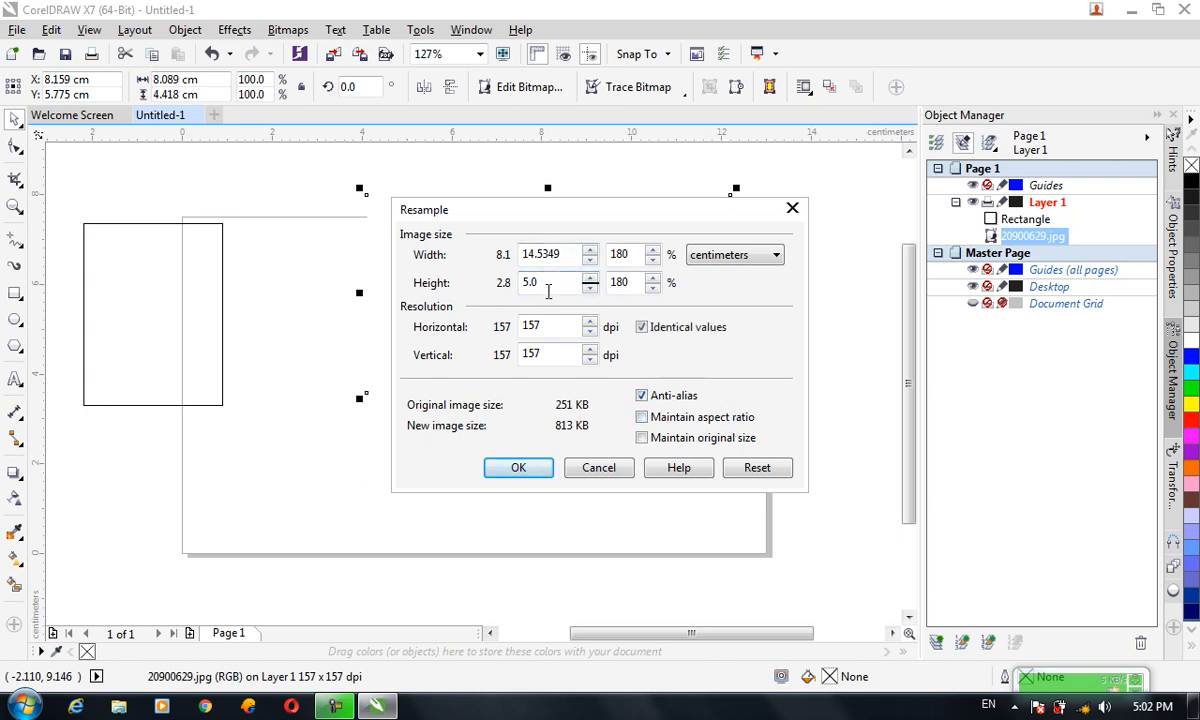
Set the resample width to 8.1 cm and switch on Maintain original size
{"action": "left_click_drag", "start_coordinate": [562, 255], "coordinate": [497, 253]}
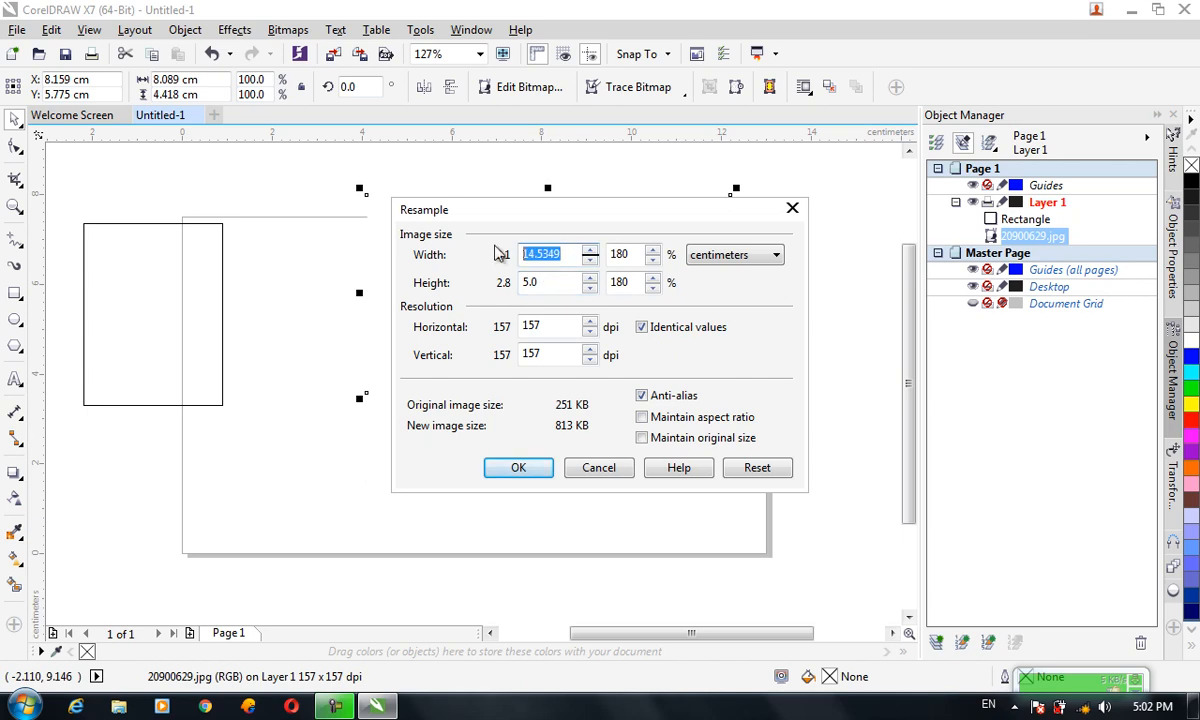
{"action": "type", "text": "8.1"}
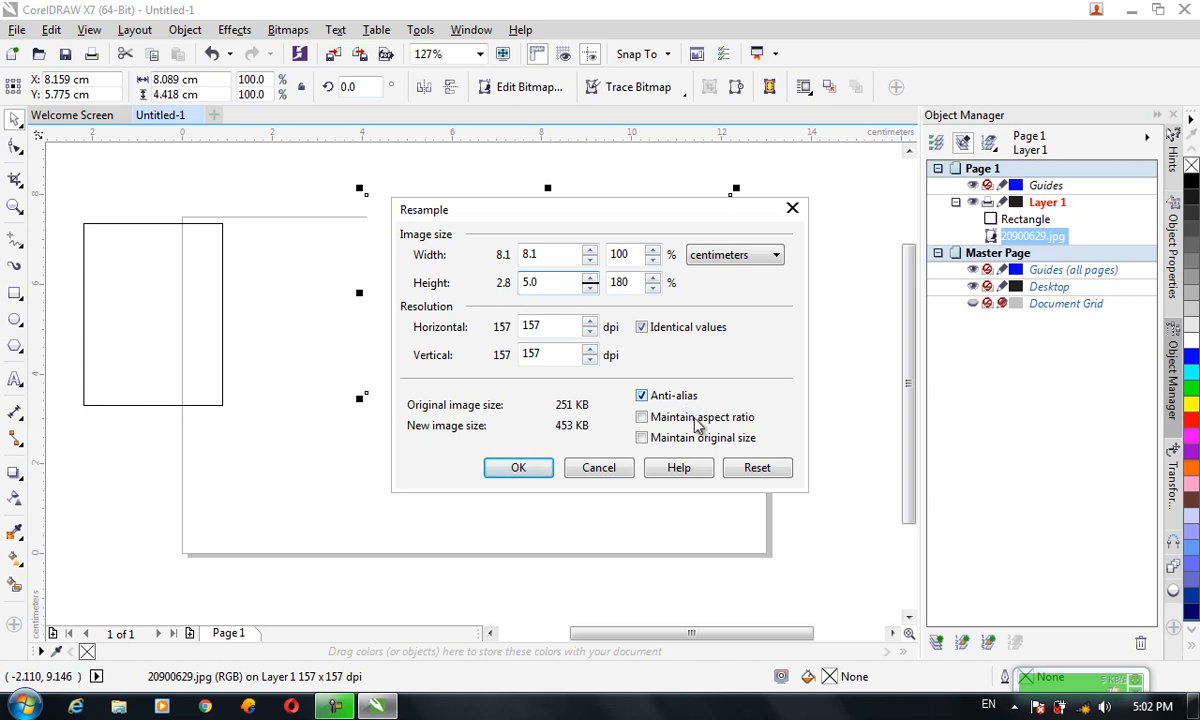
{"action": "left_click", "coordinate": [713, 444]}
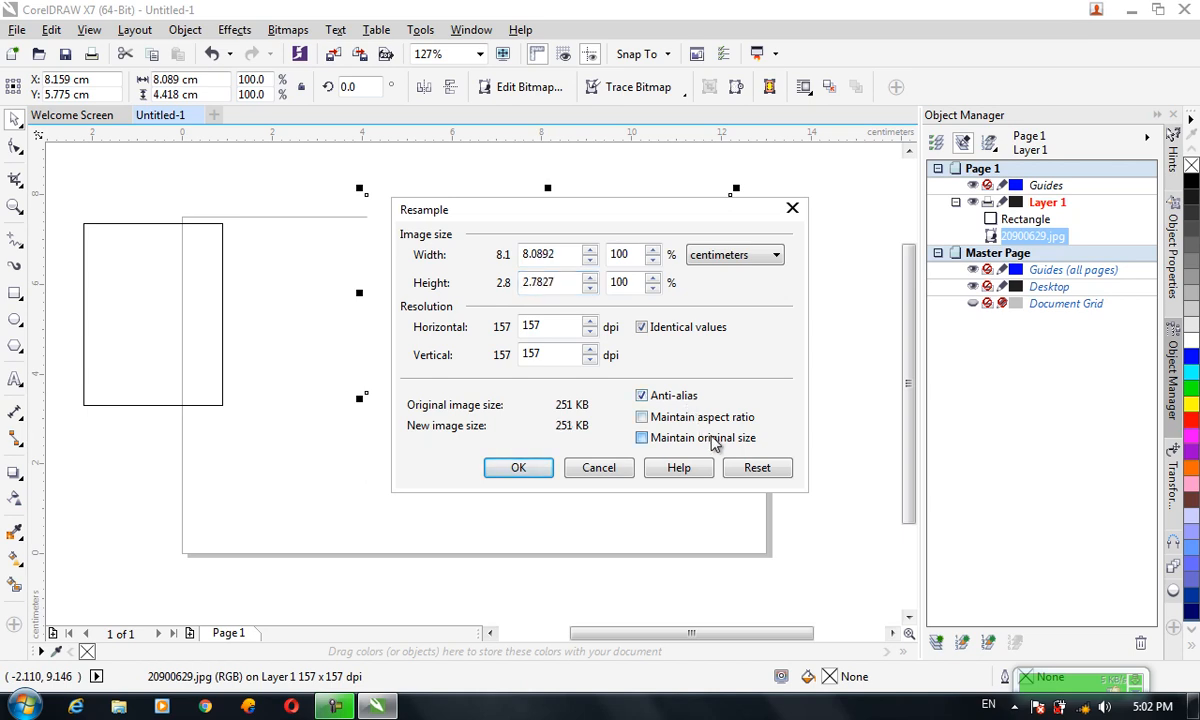
{"action": "left_click", "coordinate": [714, 444]}
{"action": "left_click", "coordinate": [714, 444]}
{"action": "left_click", "coordinate": [595, 327]}
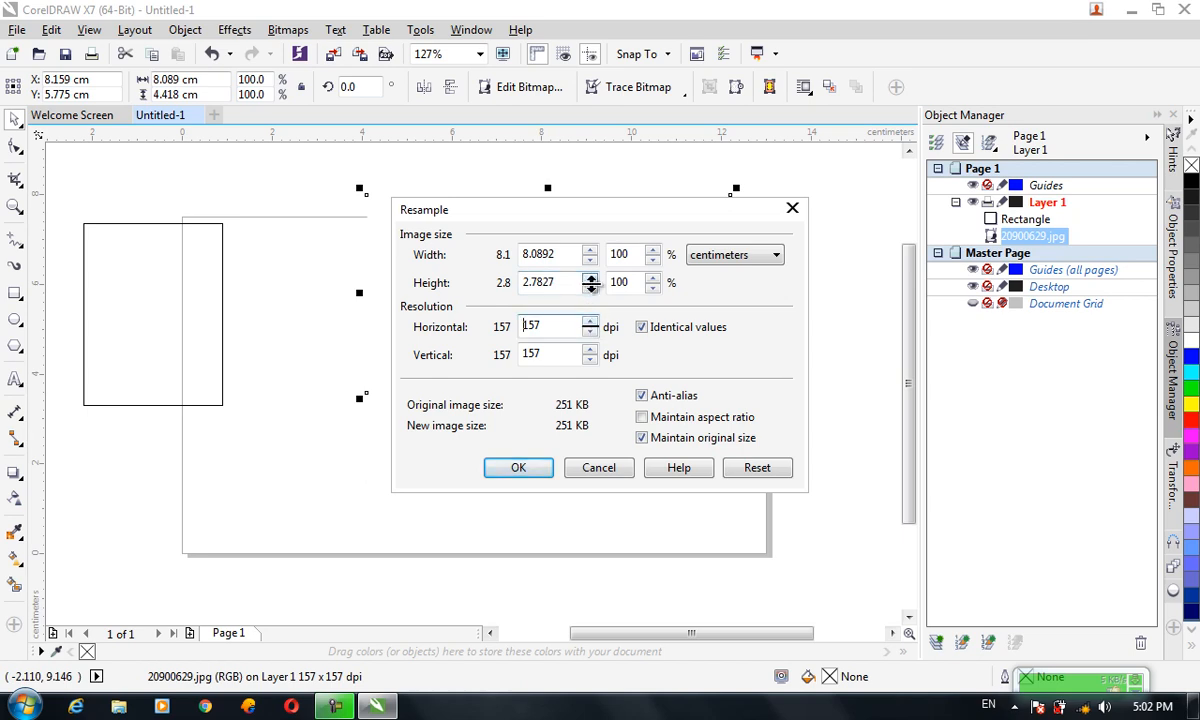
Turn off Maintain original size, spin the height up to about 14.9 cm, apply the resample and reposition the photo
{"action": "left_click", "coordinate": [707, 441]}
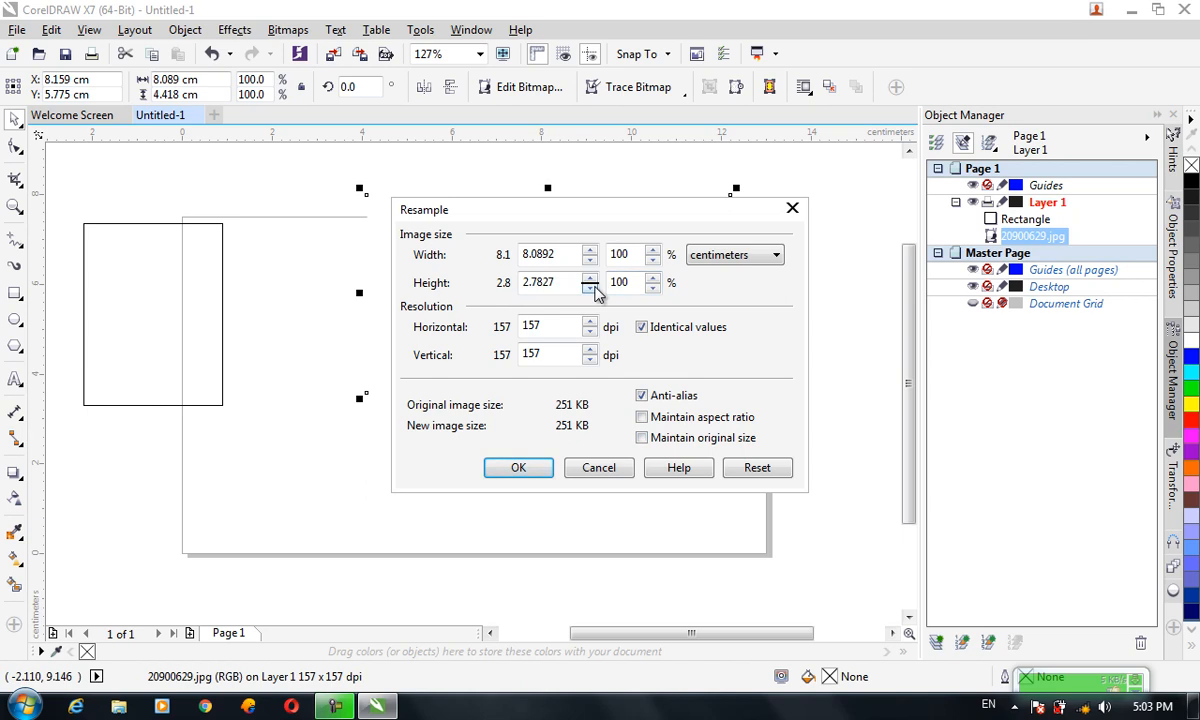
{"action": "left_click_drag", "start_coordinate": [590, 285], "coordinate": [515, 229]}
{"action": "left_click", "coordinate": [538, 467]}
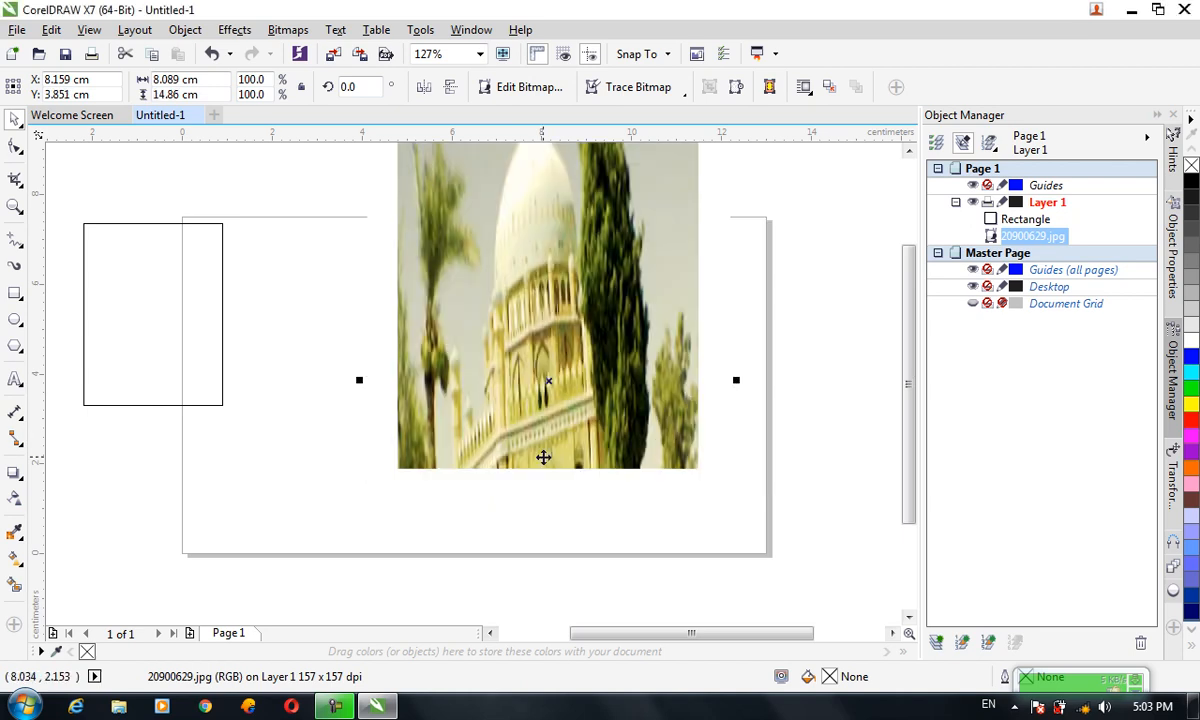
{"action": "left_click_drag", "start_coordinate": [510, 277], "coordinate": [521, 338]}
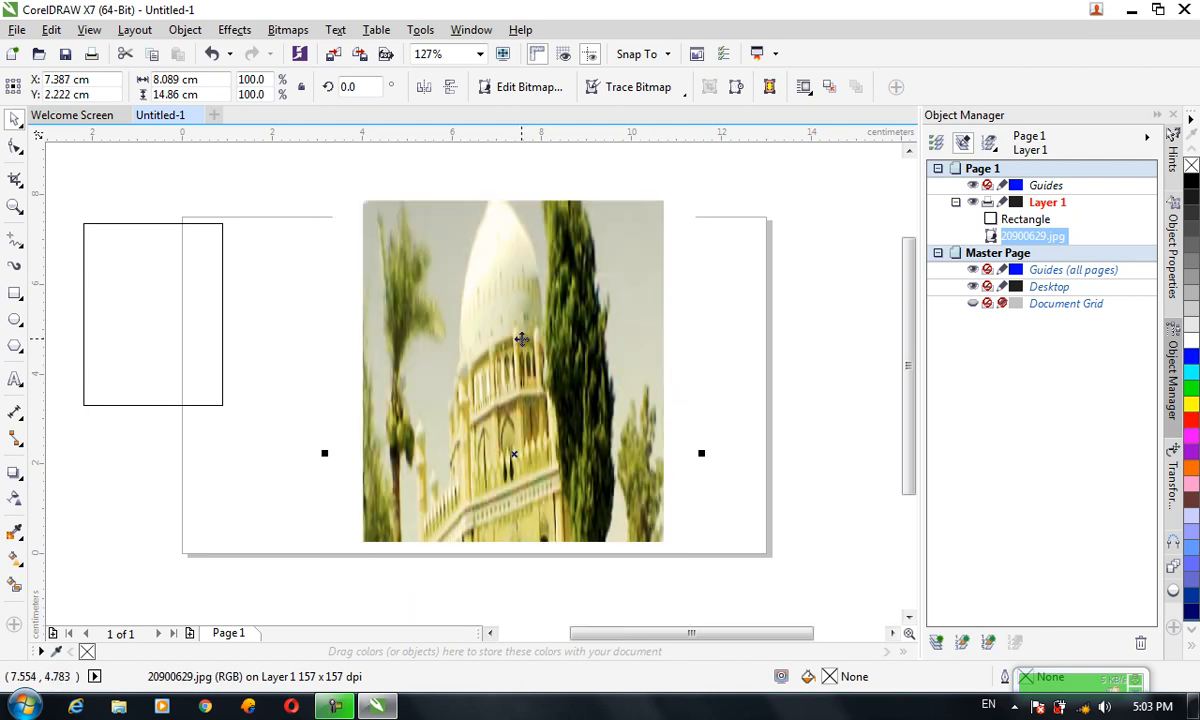
Undo the move, the resample and the crops to restore the full uncropped photo
{"action": "key", "text": "ctrl+z"}
{"action": "key", "text": "ctrl+z"}
{"action": "key", "text": "ctrl+z"}
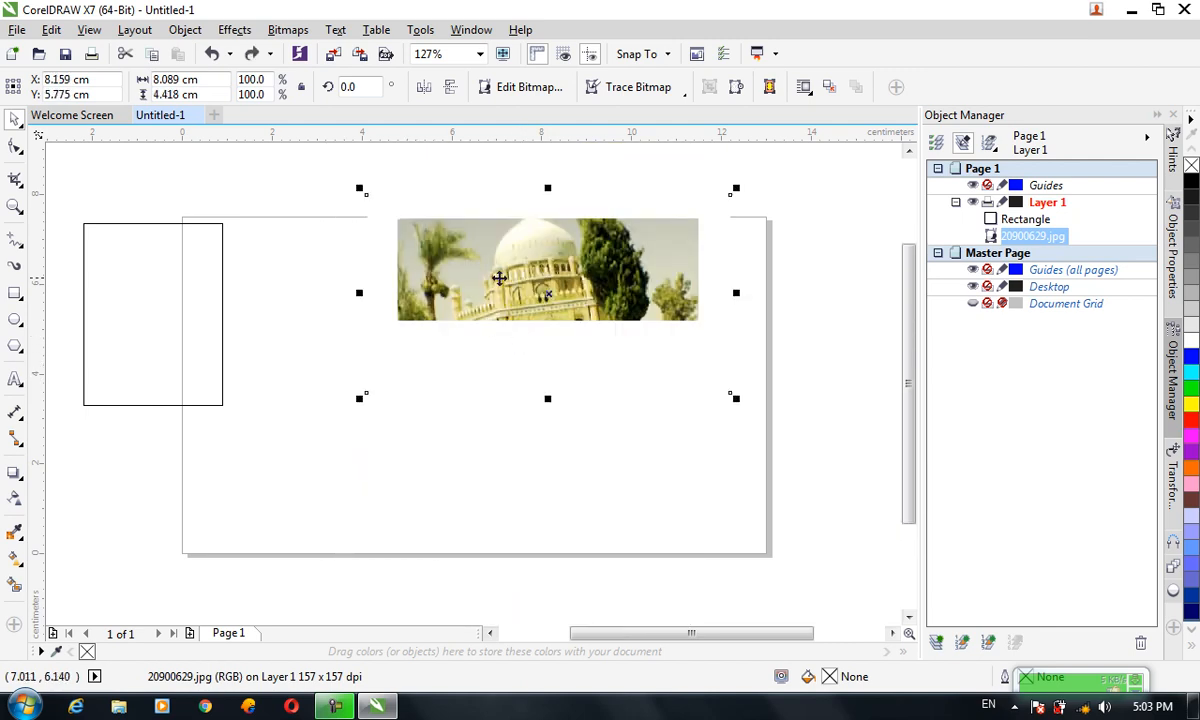
{"action": "key", "text": "ctrl+z"}
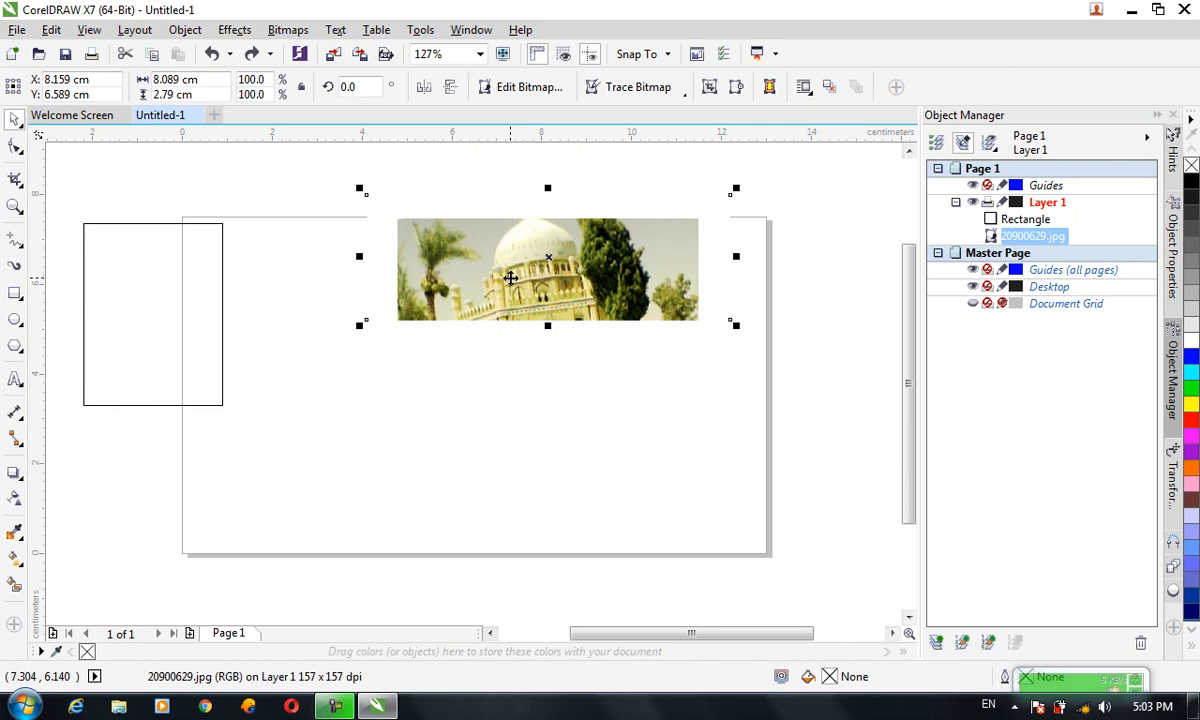
{"action": "key", "text": "ctrl+z"}
{"action": "key", "text": "ctrl+z"}
{"action": "key", "text": "ctrl+z"}
{"action": "key", "text": "ctrl+z"}
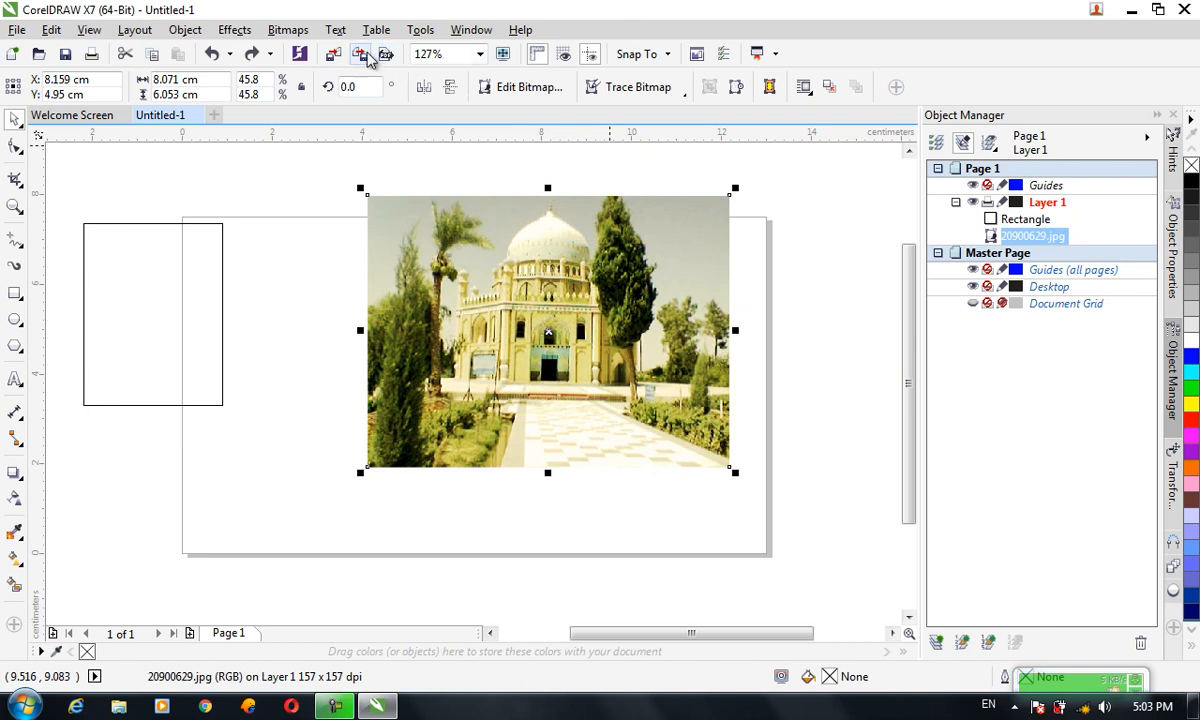
Manually inflate the bitmap to 500 × 700 pixels with Maintain aspect ratio turned off
{"action": "left_click", "coordinate": [290, 30]}
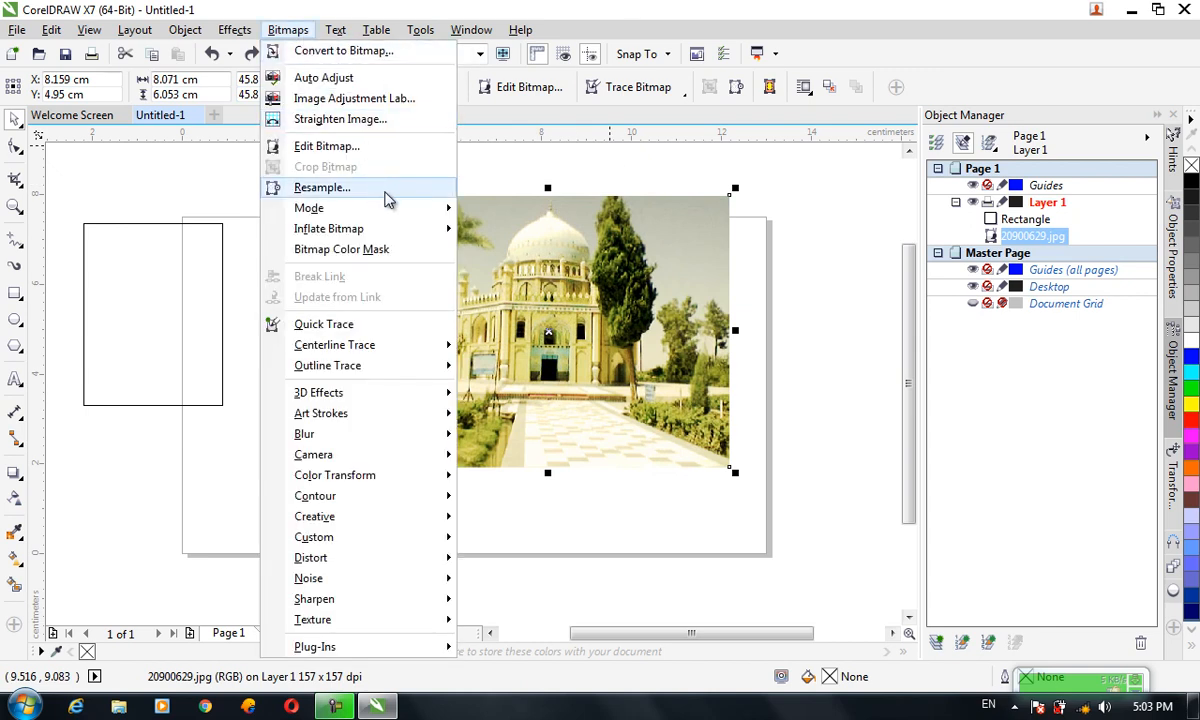
{"action": "mouse_move", "coordinate": [392, 206]}
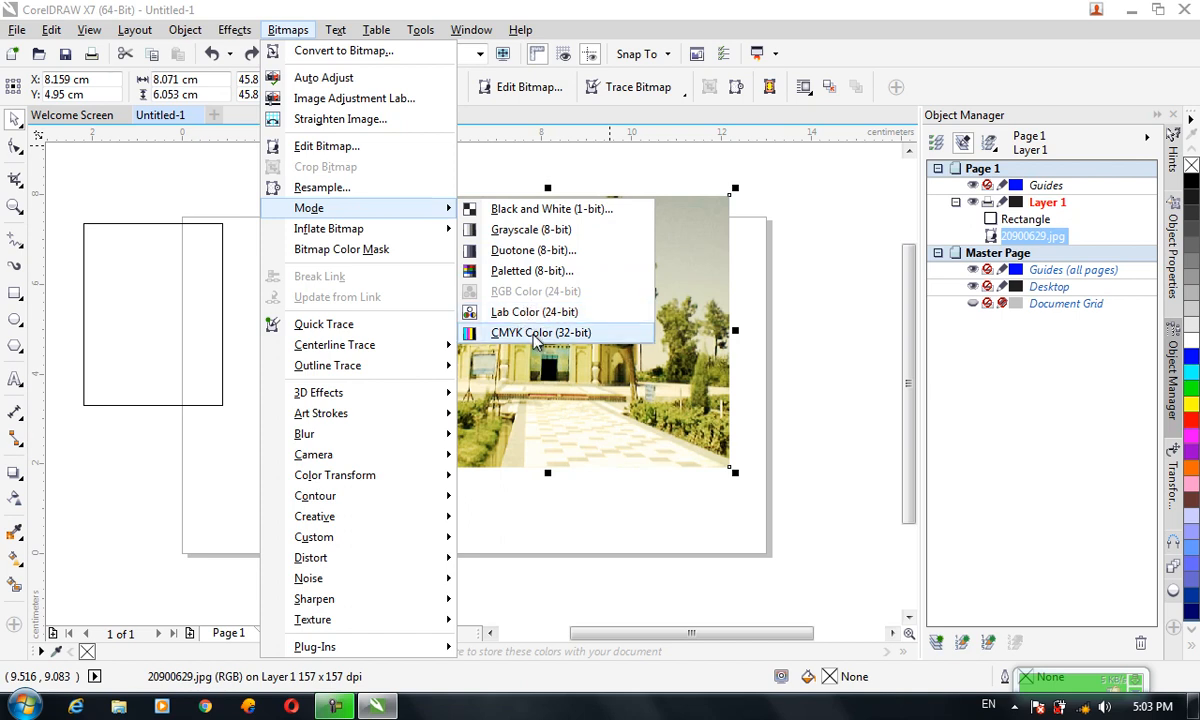
{"action": "mouse_move", "coordinate": [425, 233]}
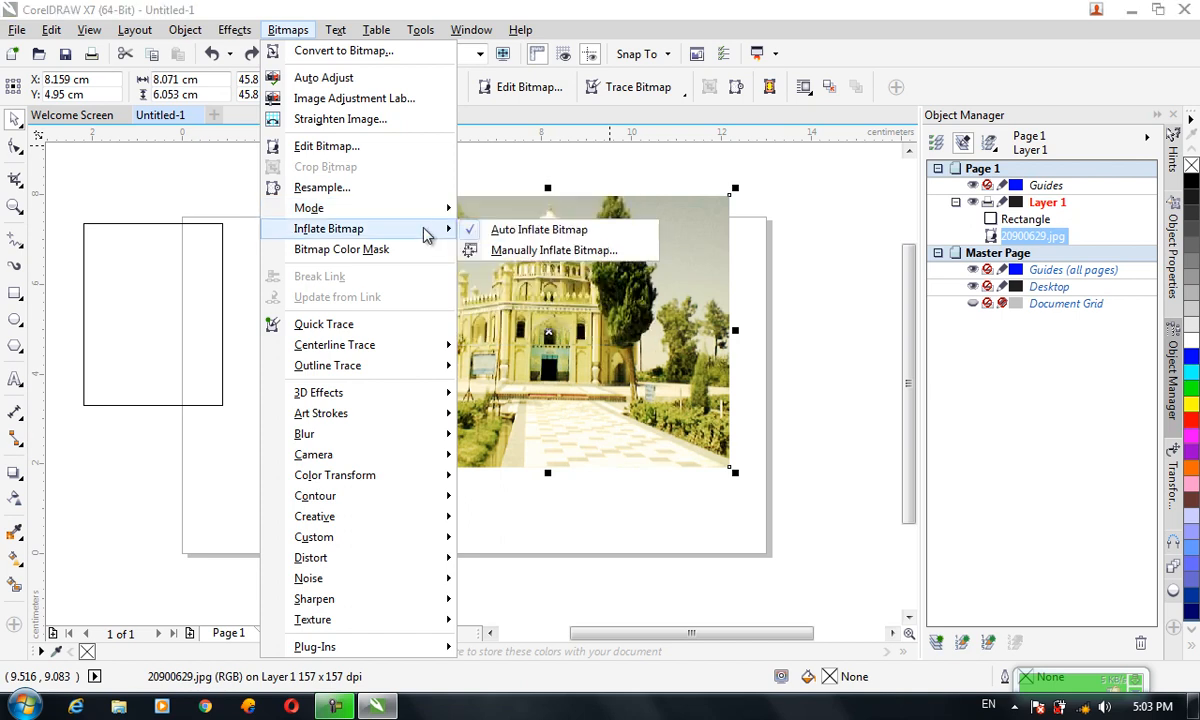
{"action": "left_click", "coordinate": [510, 252]}
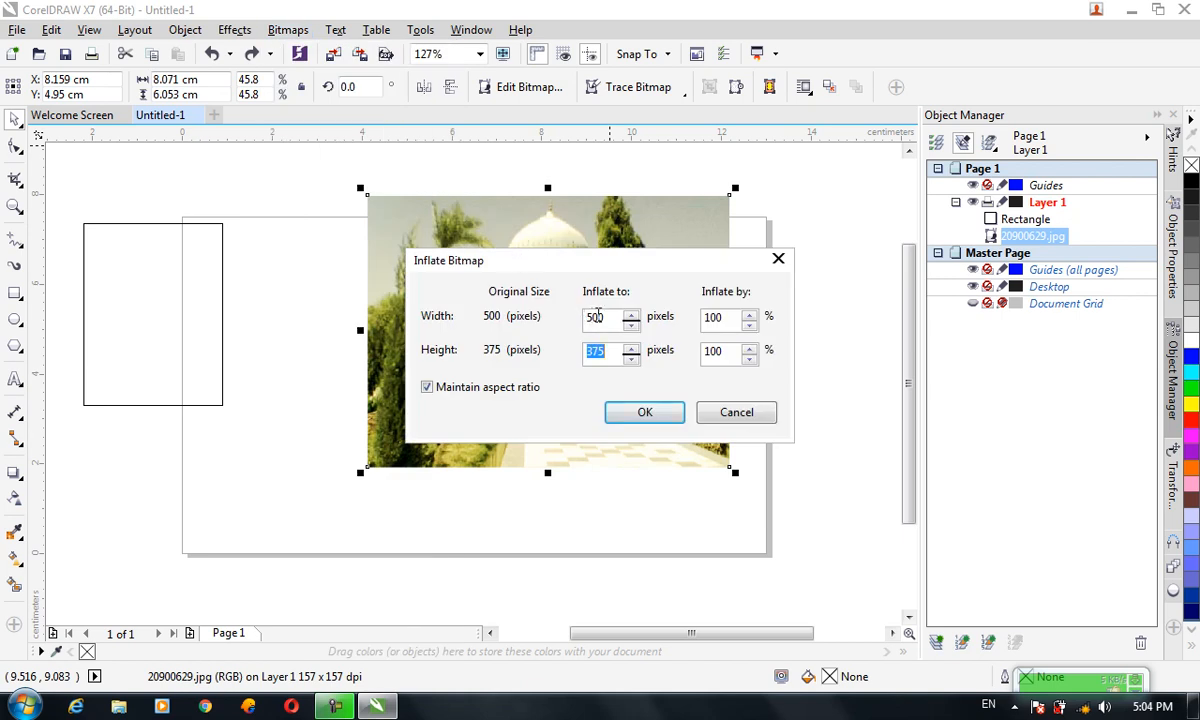
{"action": "double_click", "coordinate": [598, 351]}
{"action": "left_click", "coordinate": [528, 389]}
{"action": "left_click", "coordinate": [612, 353]}
{"action": "left_click_drag", "start_coordinate": [613, 356], "coordinate": [578, 360]}
{"action": "type", "text": "700"}
{"action": "left_click", "coordinate": [640, 414]}
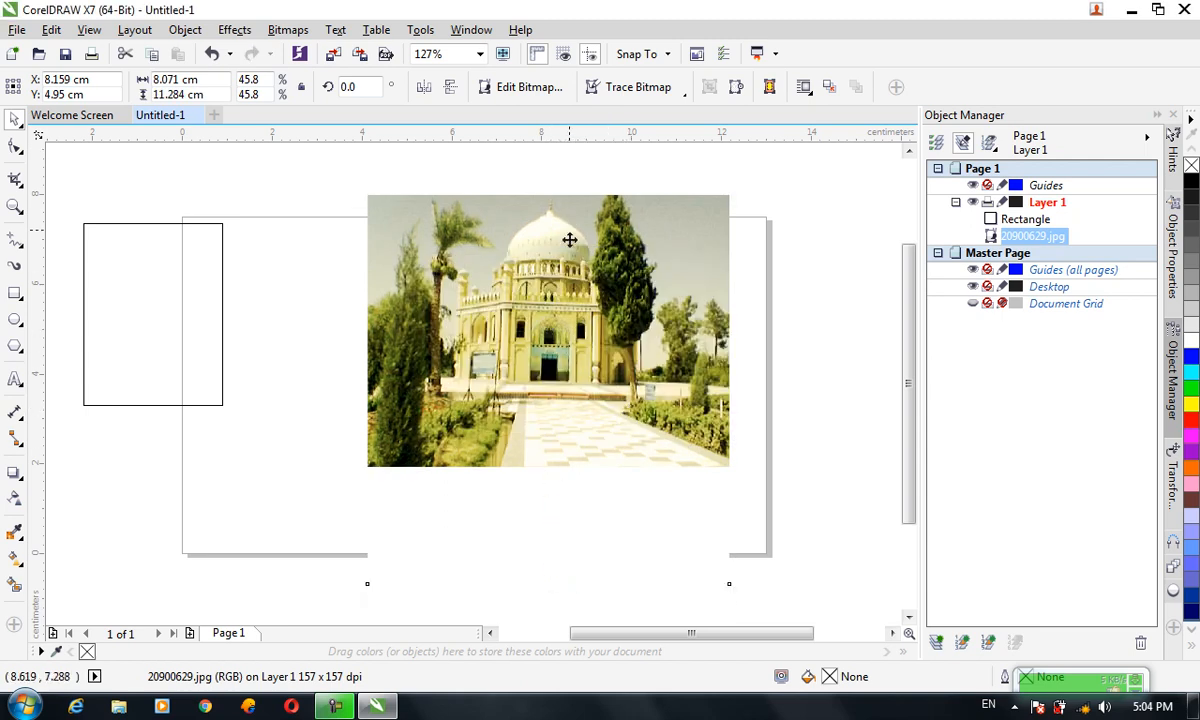
Move the inflated photo lower on the page and start another bitmap command
{"action": "left_click_drag", "start_coordinate": [569, 226], "coordinate": [570, 421]}
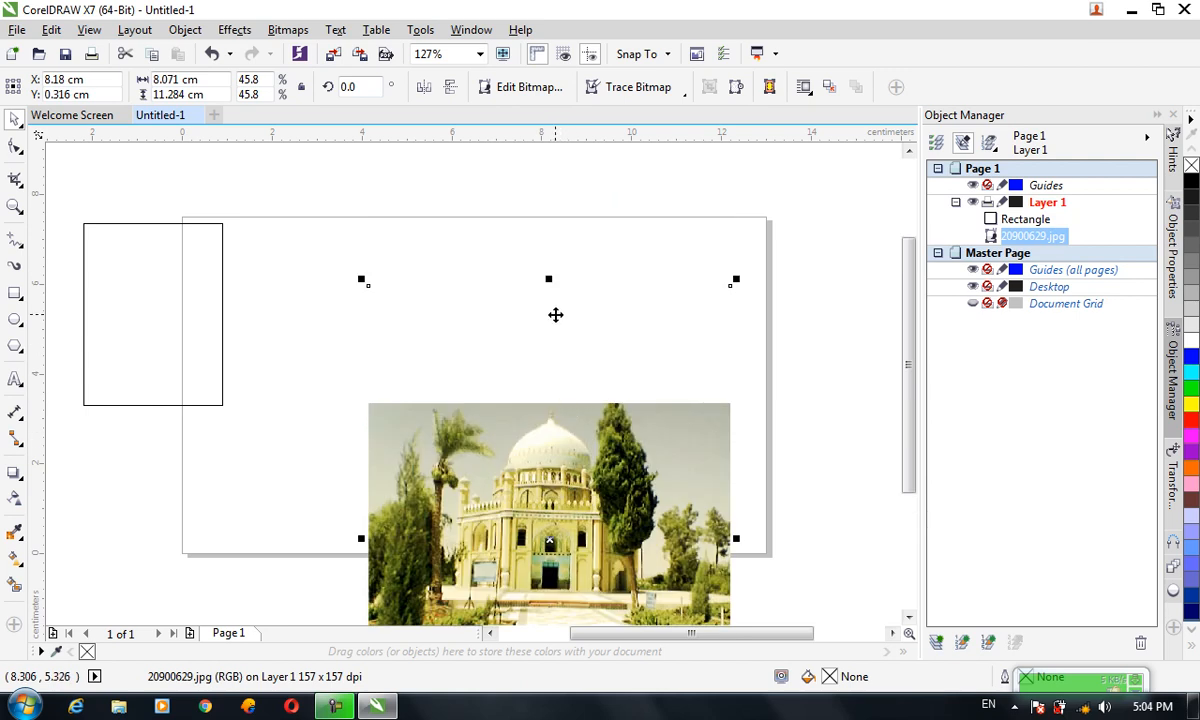
{"action": "left_click", "coordinate": [288, 30]}
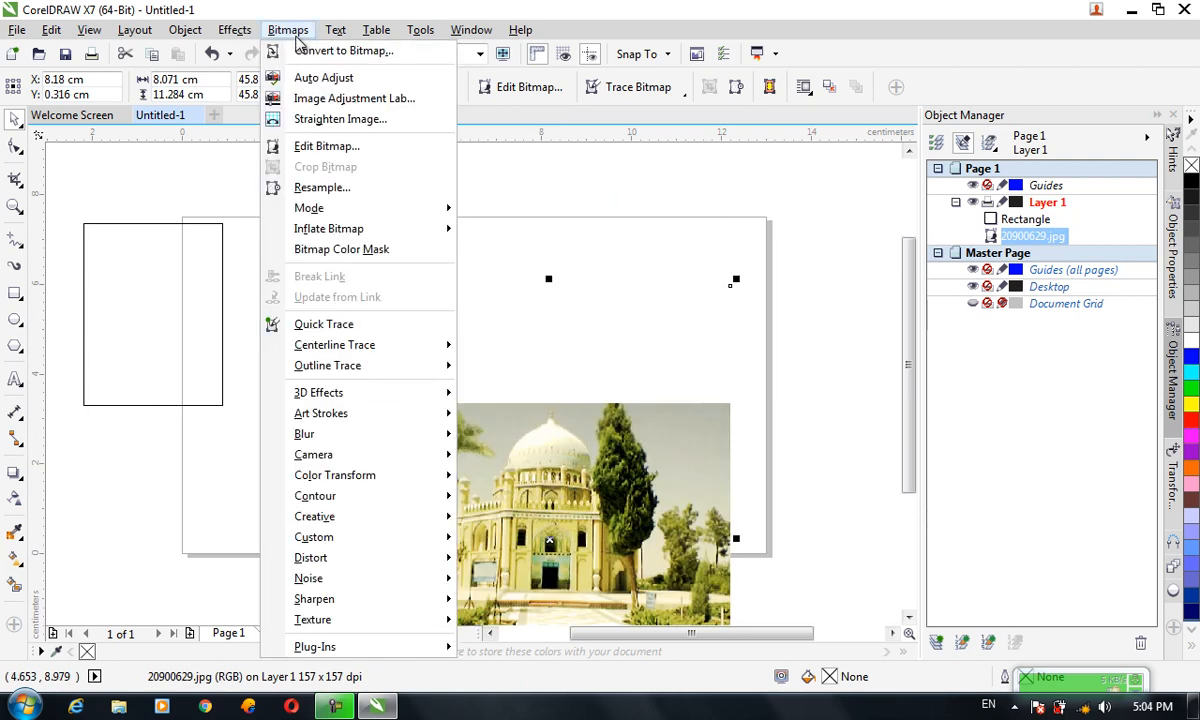